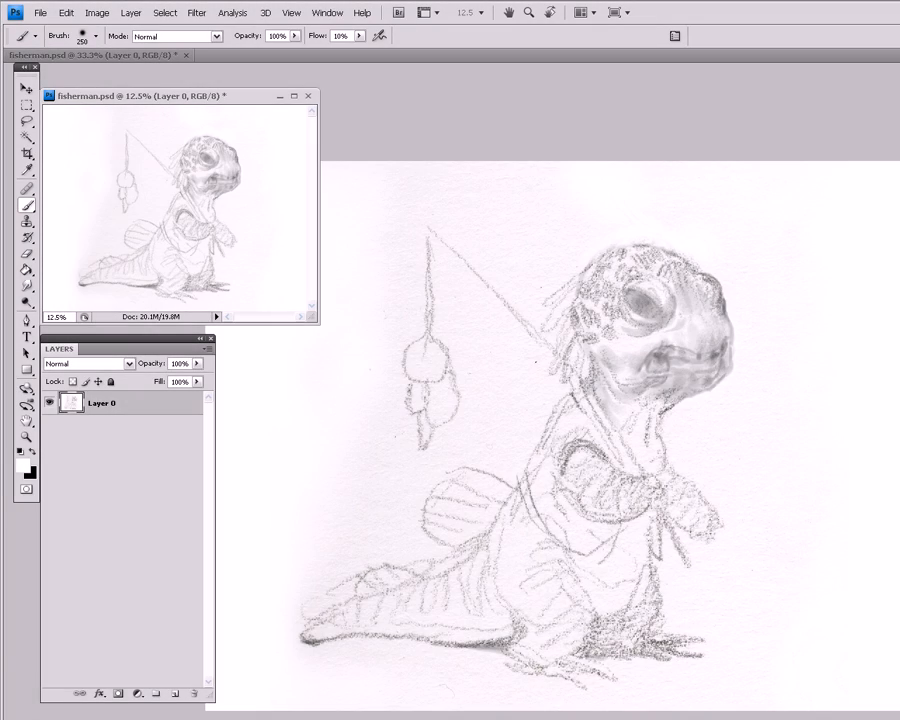
# - Reduce the brush size to 150 for work on the large view of the drawing
pyautogui.click(660, 122)
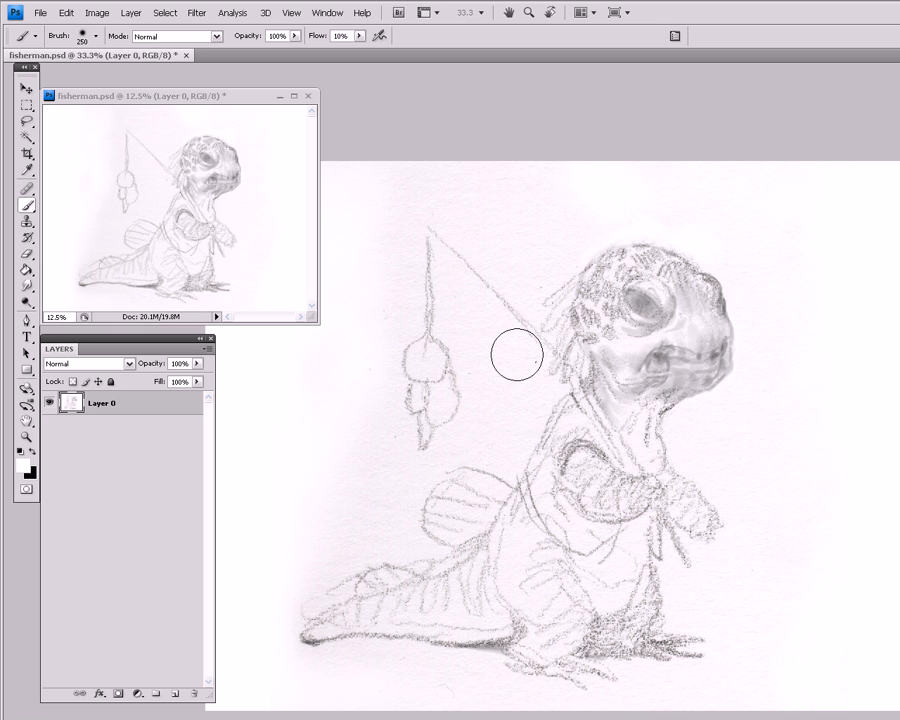
pyautogui.press('[')
pyautogui.press('[')
pyautogui.press('[')
# - Add a new empty layer beneath the sketch layer, Layer 0, and make Layer 0 active again
pyautogui.click(141, 508)
pyautogui.click(160, 409)
pyautogui.click(175, 693)
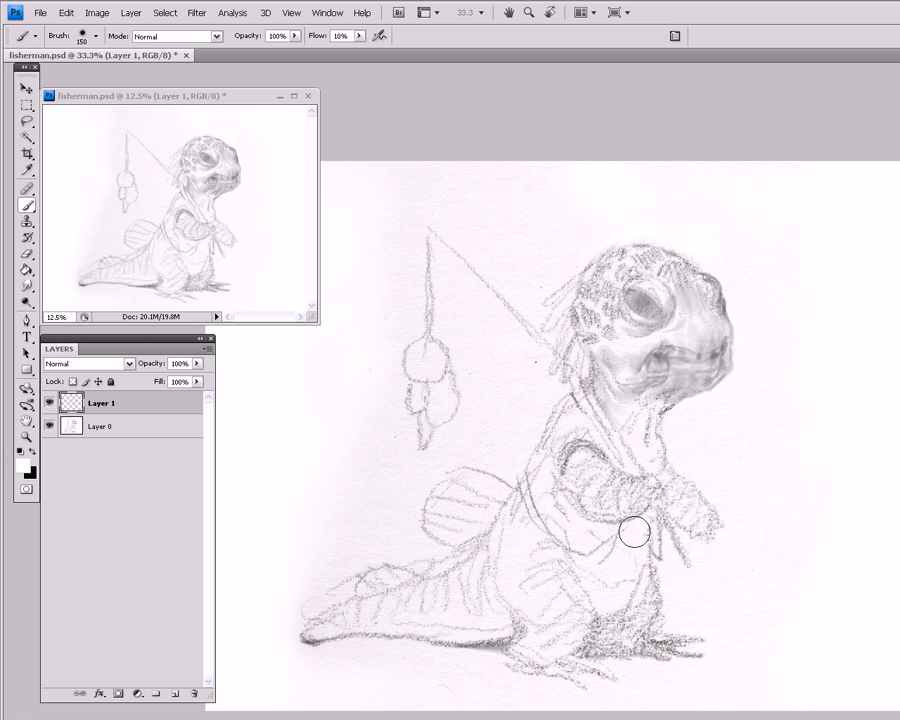
pyautogui.moveTo(86, 408); pyautogui.dragTo(146, 430)
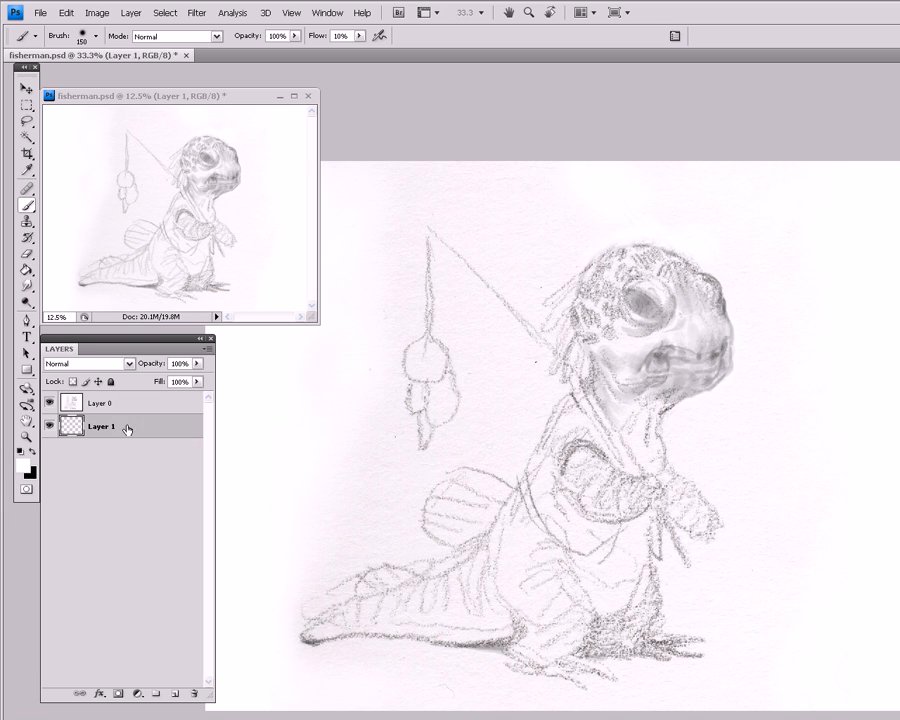
pyautogui.click(112, 403)
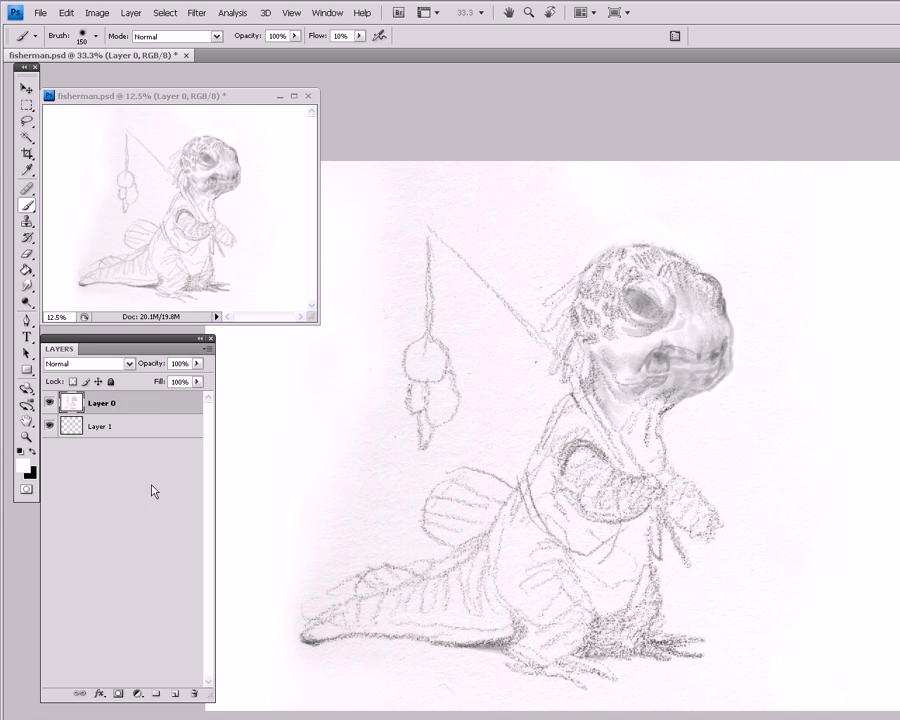
pyautogui.doubleClick(131, 403)
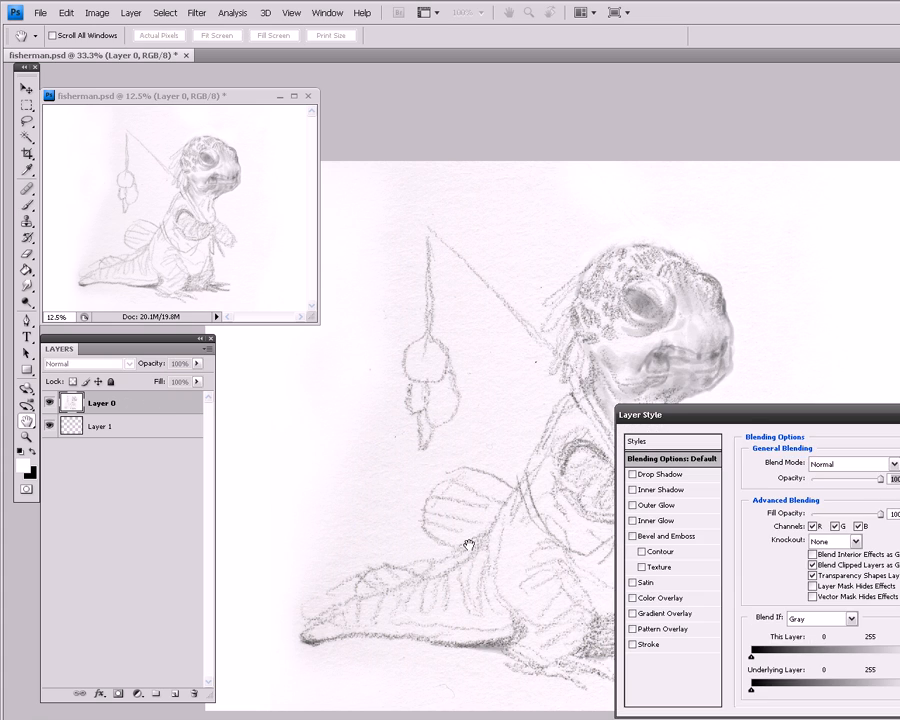
pyautogui.moveTo(748, 421); pyautogui.dragTo(366, 353)
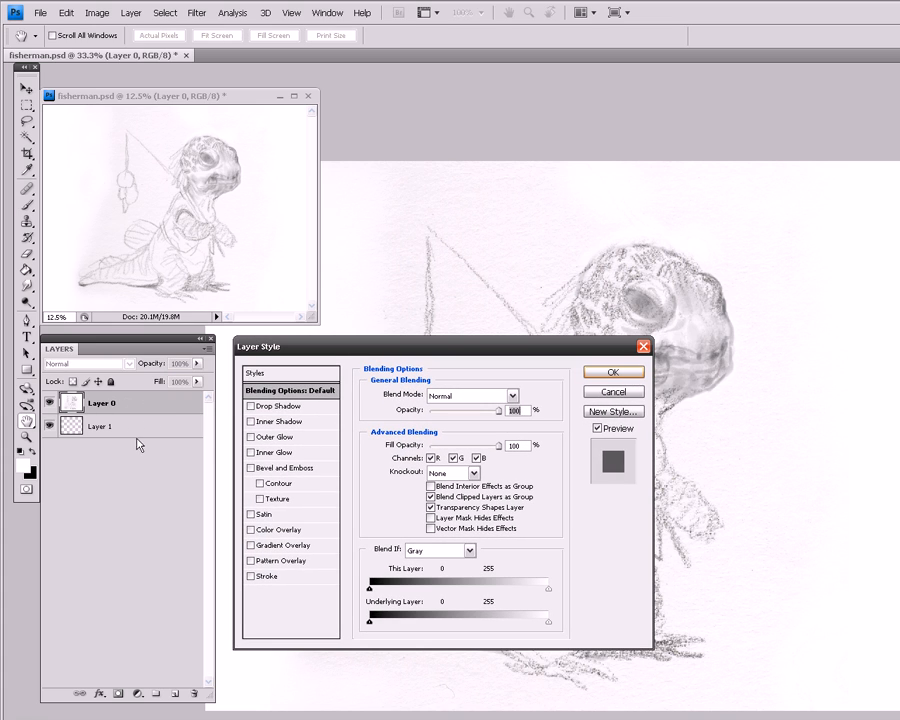
pyautogui.click(614, 373)
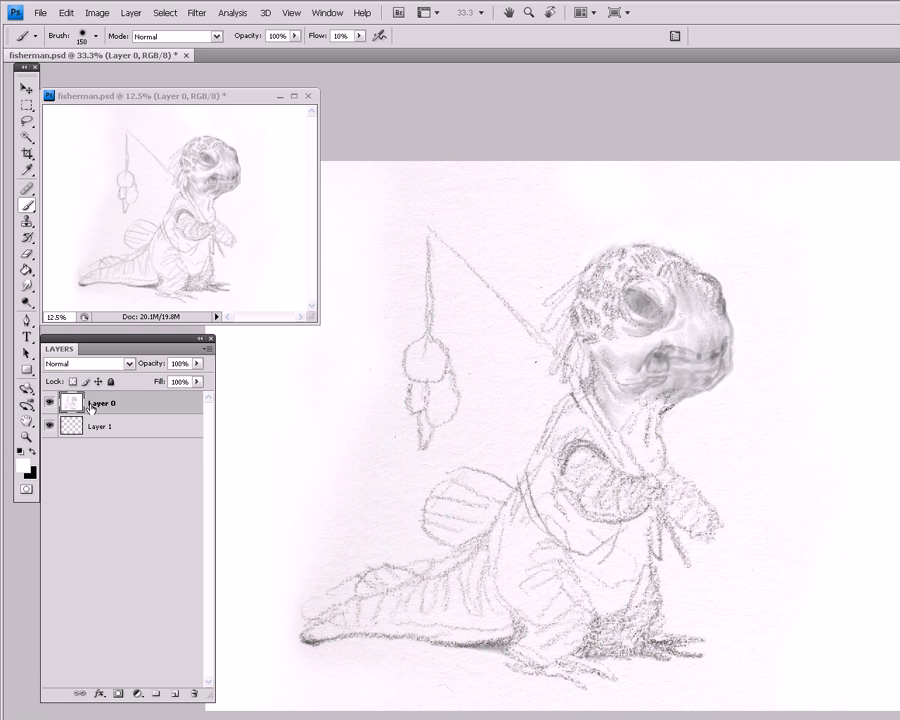
# - Set the blend mode of the sketch layer, Layer 0, to Multiply
pyautogui.click(128, 363)
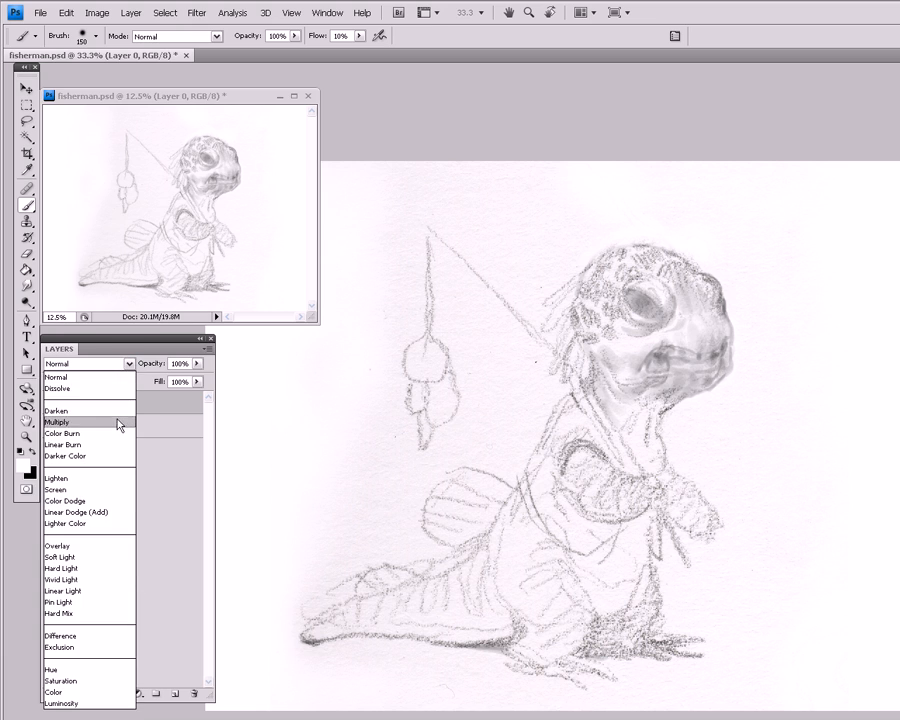
pyautogui.click(121, 421)
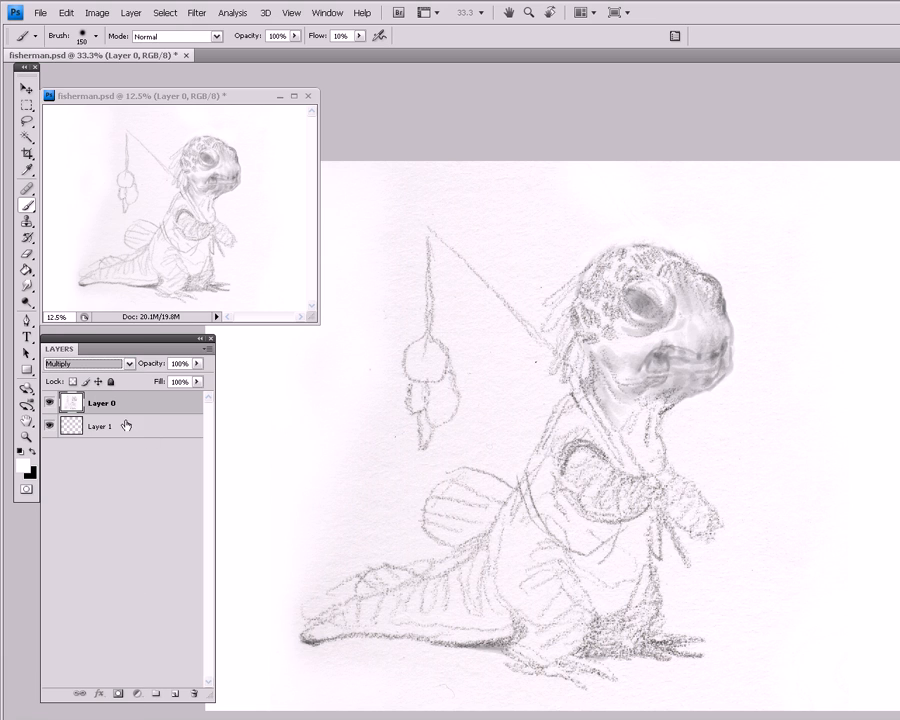
# - Fill Layer 1 with a dark, desaturated blue of hue 198° using the Paint Bucket
pyautogui.click(182, 426)
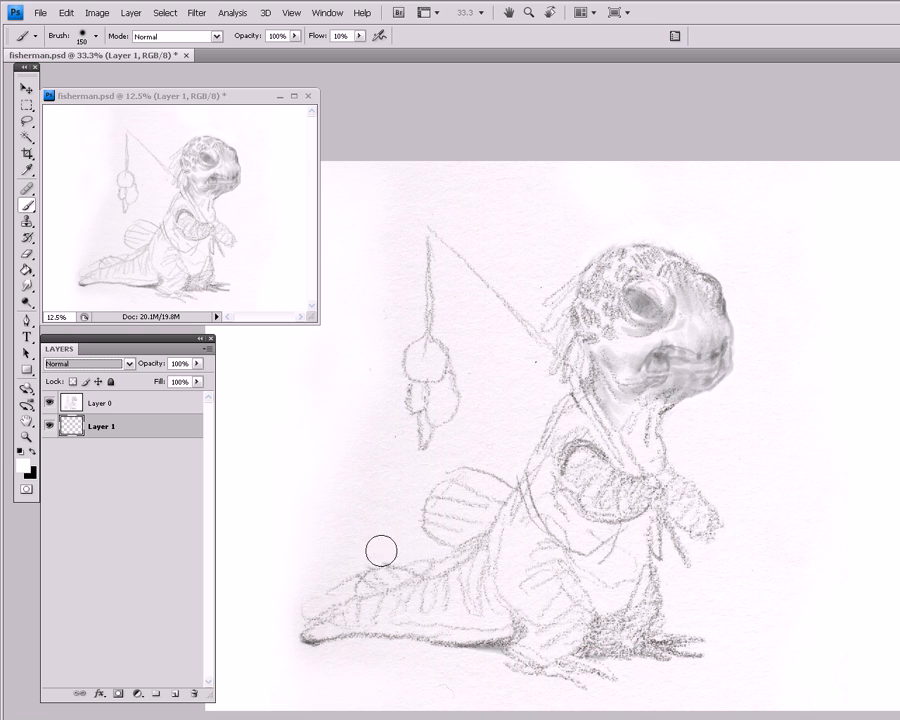
pyautogui.click(22, 465)
pyautogui.moveTo(456, 270)
pyautogui.mouseDown()
pyautogui.moveTo(454, 258)
pyautogui.moveTo(453, 266)
pyautogui.mouseUp()
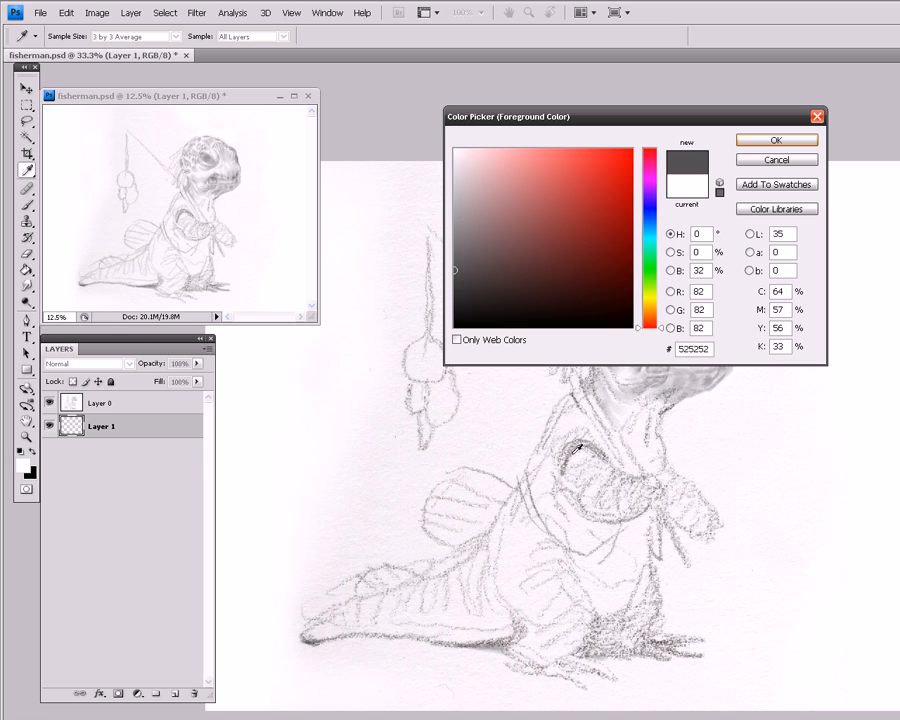
pyautogui.click(650, 218)
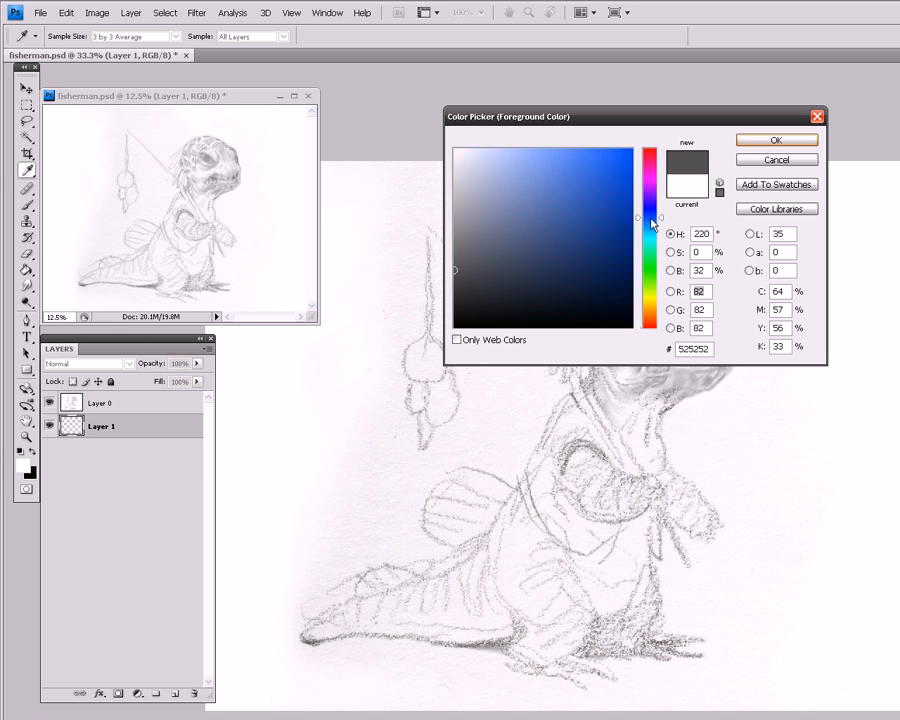
pyautogui.moveTo(650, 218)
pyautogui.mouseDown()
pyautogui.moveTo(652, 250)
pyautogui.moveTo(650, 230)
pyautogui.mouseUp()
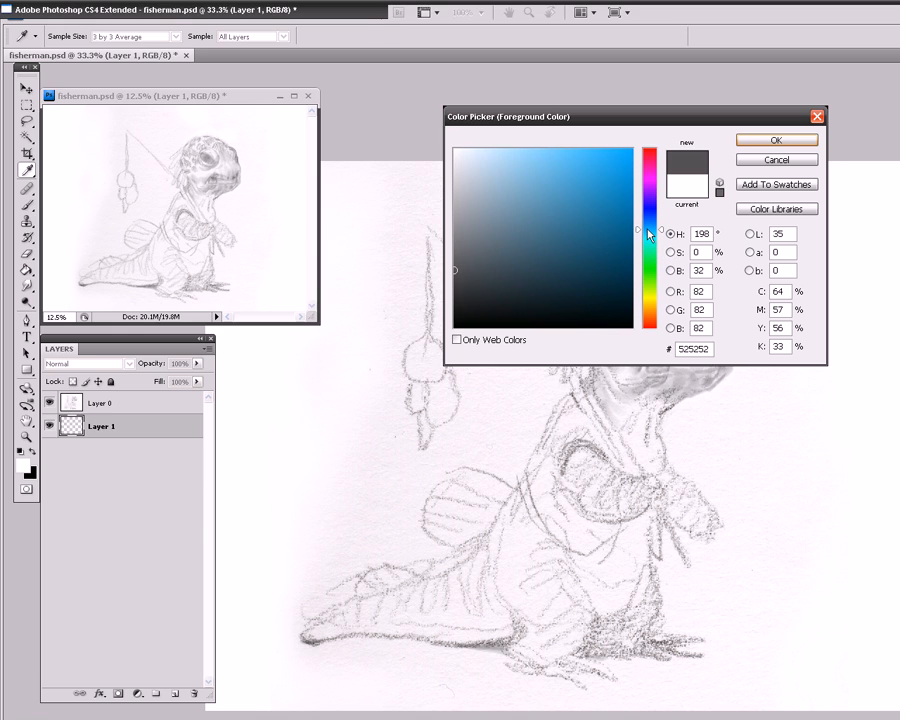
pyautogui.moveTo(482, 279); pyautogui.dragTo(493, 269)
pyautogui.press('Return')
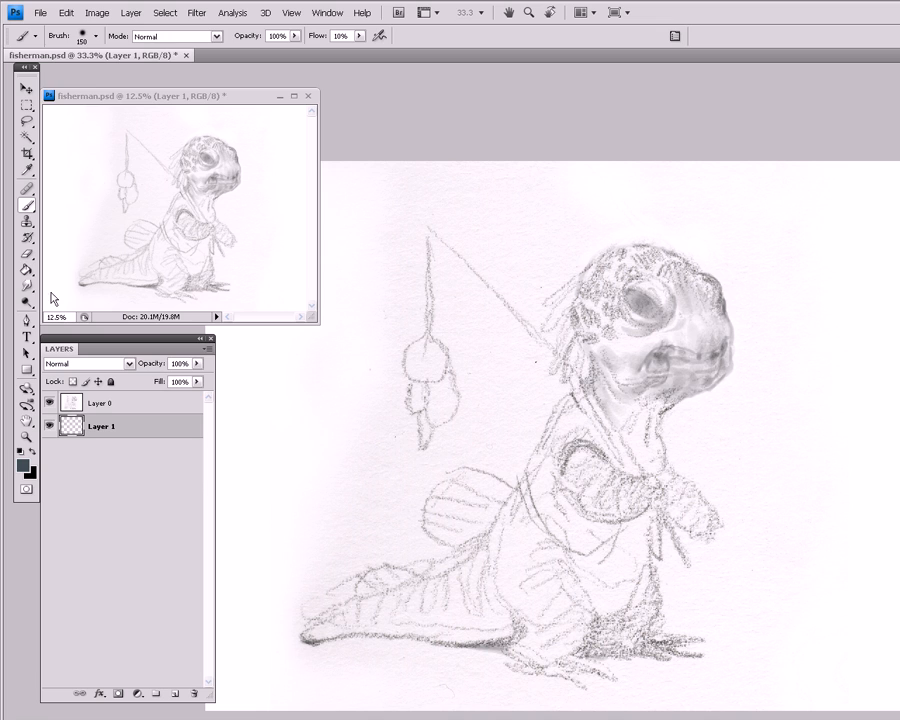
pyautogui.press('g')
pyautogui.click(501, 421)
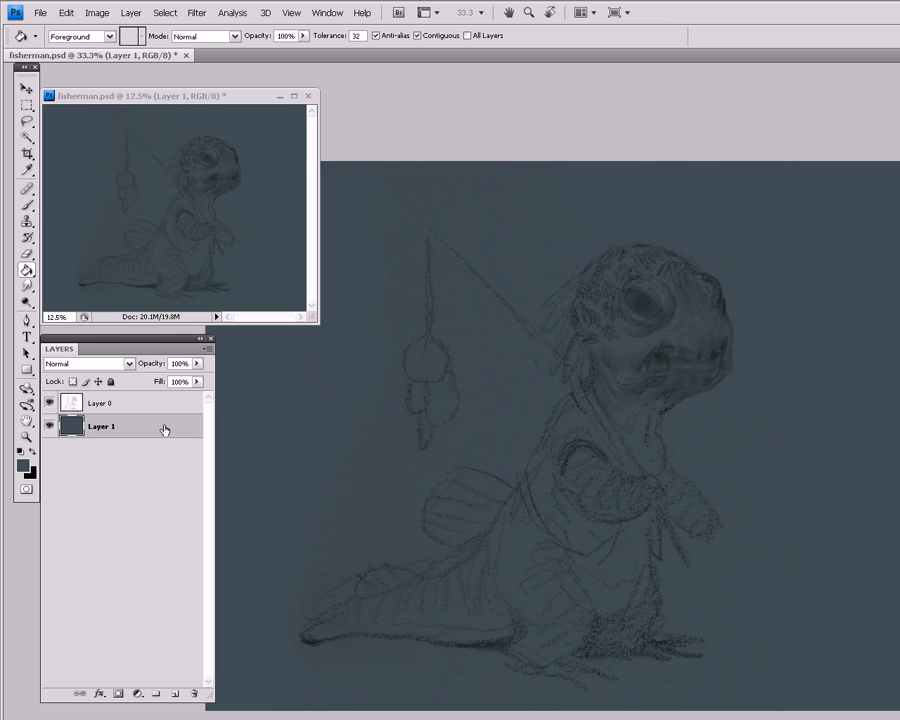
# - Add a layer above Layer 1 and sample a dark blue-grey from black test strokes brushed at 50% opacity and 20% flow
pyautogui.click(174, 691)
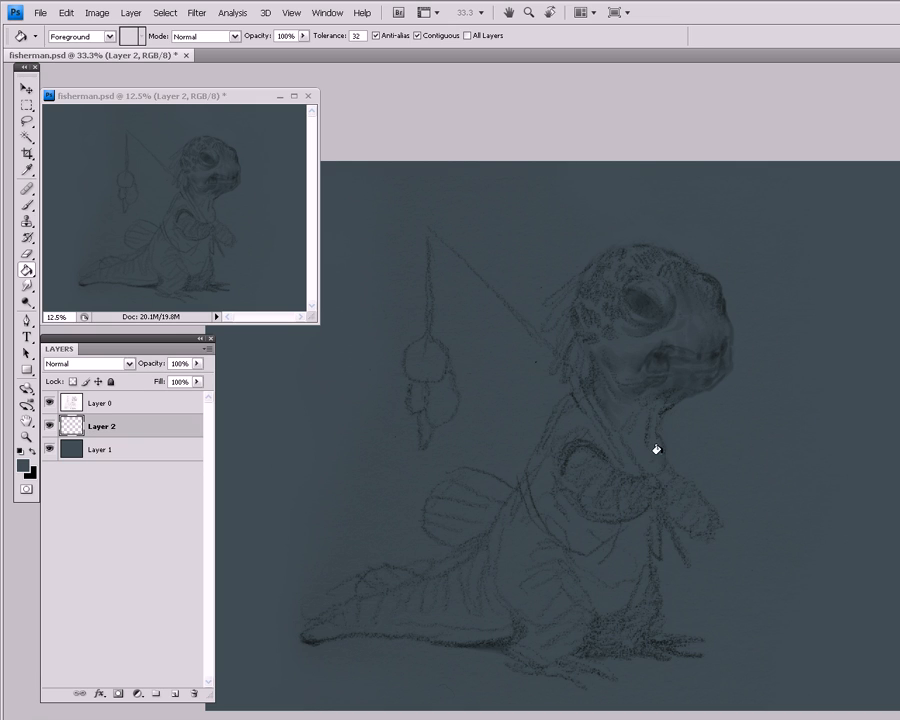
pyautogui.press('b')
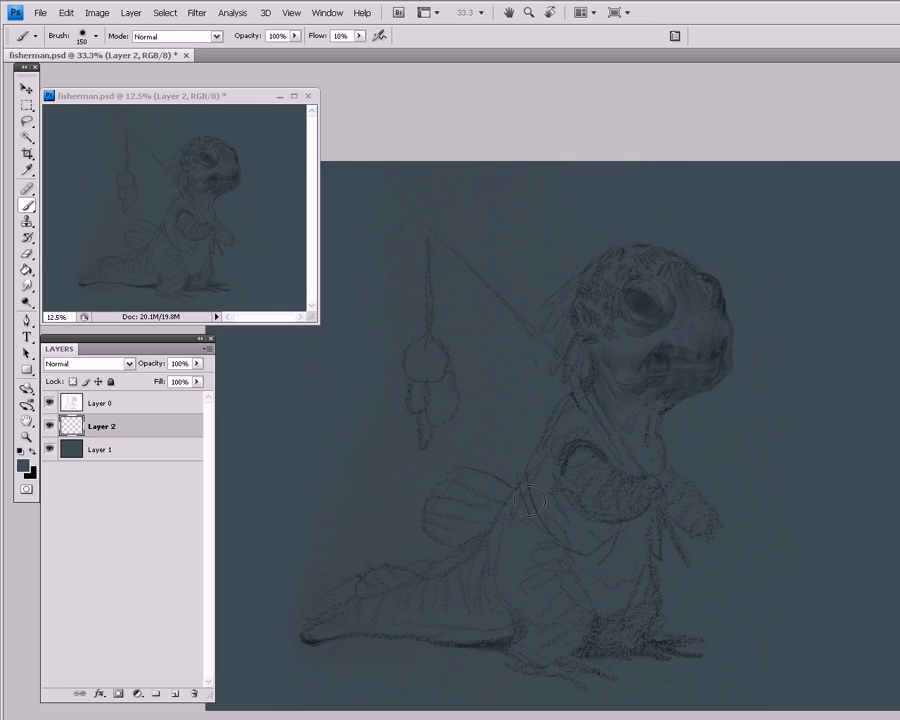
pyautogui.click(32, 452)
pyautogui.moveTo(507, 533)
pyautogui.mouseDown()
pyautogui.moveTo(503, 518)
pyautogui.moveTo(515, 498)
pyautogui.moveTo(520, 509)
pyautogui.moveTo(512, 498)
pyautogui.moveTo(528, 538)
pyautogui.moveTo(522, 545)
pyautogui.moveTo(533, 530)
pyautogui.mouseUp()
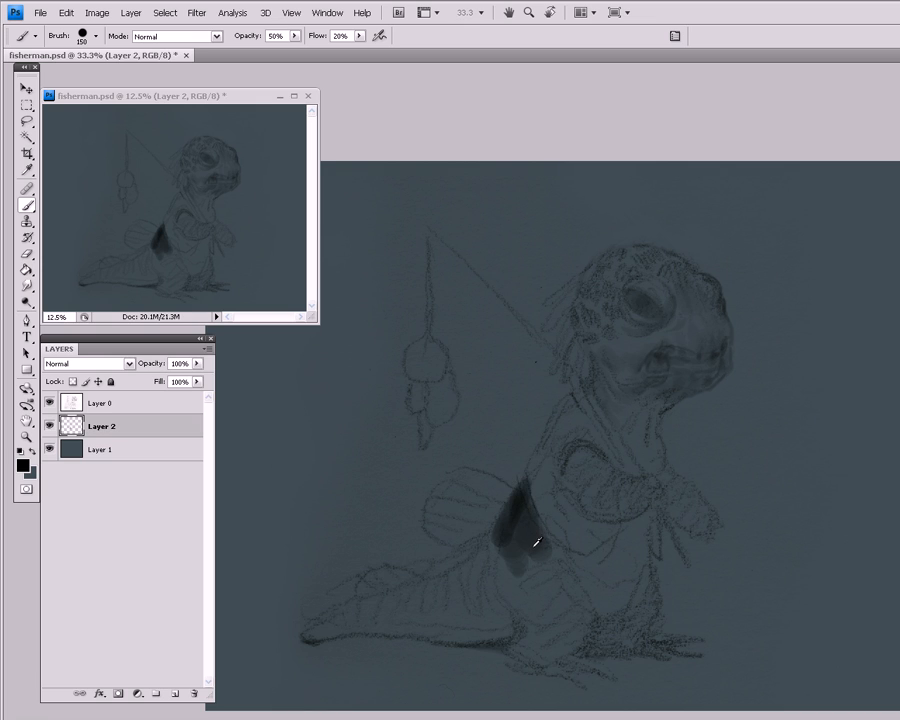
pyautogui.keyDown('alt'); pyautogui.click(532, 538); pyautogui.keyUp('alt')
# - Undo the black test strokes on the creature's back
pyautogui.hotkey('ctrl', 'alt', 'z')
pyautogui.hotkey('ctrl', 'alt', 'z')
pyautogui.hotkey('ctrl', 'alt', 'z')
pyautogui.hotkey('ctrl', 'alt', 'z')
pyautogui.hotkey('ctrl', 'alt', 'z')
# - Paint the creature's lower back, tail, both legs and feet with the sampled dark tone on Layer 2
pyautogui.moveTo(516, 509)
pyautogui.mouseDown()
pyautogui.moveTo(514, 561)
pyautogui.moveTo(532, 521)
pyautogui.moveTo(553, 559)
pyautogui.moveTo(537, 512)
pyautogui.moveTo(567, 579)
pyautogui.moveTo(544, 548)
pyautogui.moveTo(534, 600)
pyautogui.moveTo(520, 600)
pyautogui.moveTo(497, 564)
pyautogui.moveTo(562, 621)
pyautogui.moveTo(558, 575)
pyautogui.moveTo(569, 589)
pyautogui.moveTo(554, 589)
pyautogui.moveTo(570, 596)
pyautogui.moveTo(538, 620)
pyautogui.moveTo(546, 633)
pyautogui.moveTo(566, 634)
pyautogui.moveTo(559, 643)
pyautogui.moveTo(513, 652)
pyautogui.moveTo(540, 647)
pyautogui.moveTo(534, 606)
pyautogui.moveTo(525, 590)
pyautogui.moveTo(522, 598)
pyautogui.moveTo(505, 591)
pyautogui.moveTo(502, 551)
pyautogui.moveTo(474, 564)
pyautogui.moveTo(481, 549)
pyautogui.moveTo(433, 588)
pyautogui.moveTo(304, 634)
pyautogui.moveTo(350, 609)
pyautogui.moveTo(472, 586)
pyautogui.moveTo(488, 596)
pyautogui.moveTo(454, 595)
pyautogui.moveTo(460, 577)
pyautogui.moveTo(495, 562)
pyautogui.moveTo(488, 597)
pyautogui.moveTo(502, 525)
pyautogui.moveTo(498, 532)
pyautogui.moveTo(492, 574)
pyautogui.moveTo(518, 488)
pyautogui.moveTo(536, 548)
pyautogui.moveTo(476, 540)
pyautogui.moveTo(452, 566)
pyautogui.moveTo(396, 595)
pyautogui.moveTo(458, 581)
pyautogui.moveTo(438, 603)
pyautogui.moveTo(481, 570)
pyautogui.mouseUp()
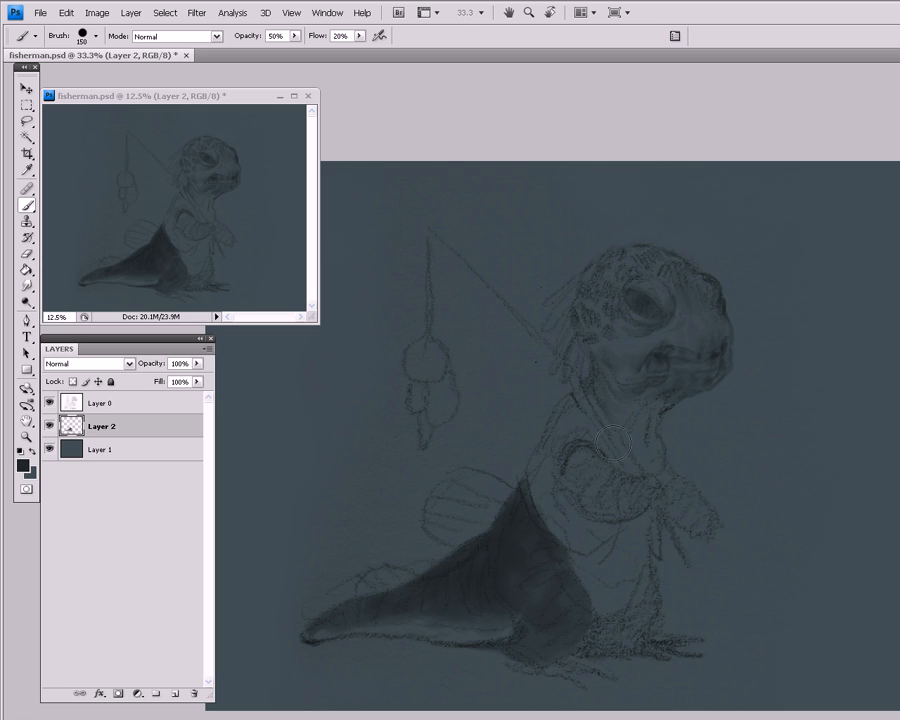
pyautogui.moveTo(546, 575)
pyautogui.mouseDown()
pyautogui.moveTo(574, 616)
pyautogui.moveTo(587, 605)
pyautogui.moveTo(580, 622)
pyautogui.moveTo(571, 635)
pyautogui.moveTo(576, 596)
pyautogui.moveTo(578, 624)
pyautogui.moveTo(578, 606)
pyautogui.moveTo(517, 646)
pyautogui.moveTo(545, 659)
pyautogui.moveTo(570, 626)
pyautogui.moveTo(569, 639)
pyautogui.moveTo(575, 627)
pyautogui.moveTo(540, 613)
pyautogui.moveTo(532, 654)
pyautogui.moveTo(513, 653)
pyautogui.moveTo(578, 685)
pyautogui.moveTo(555, 663)
pyautogui.moveTo(596, 675)
pyautogui.moveTo(566, 659)
pyautogui.moveTo(600, 668)
pyautogui.mouseUp()
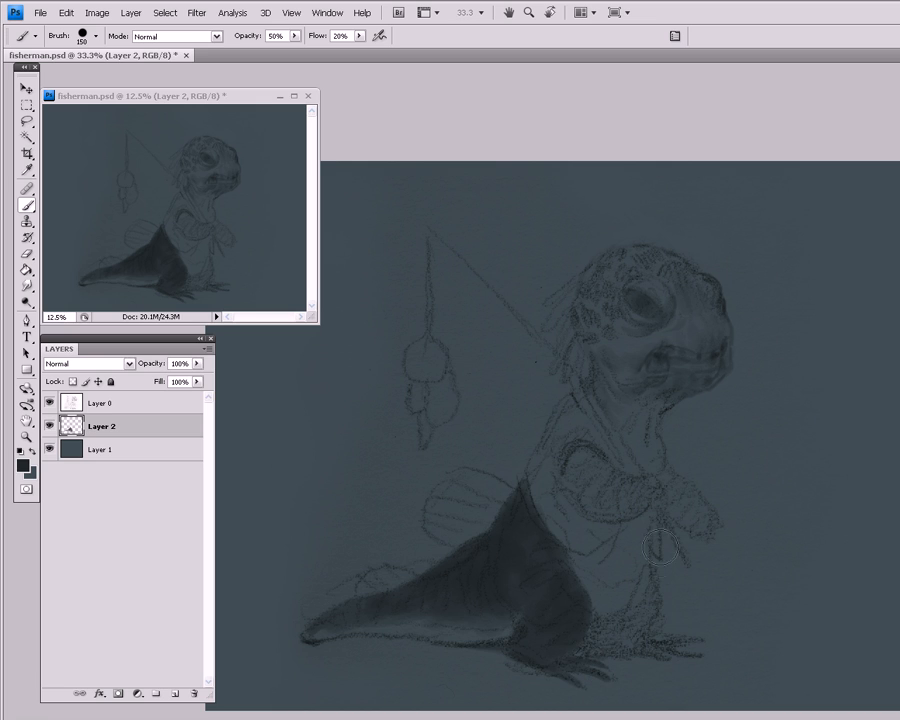
pyautogui.moveTo(648, 593)
pyautogui.mouseDown()
pyautogui.moveTo(607, 629)
pyautogui.moveTo(610, 639)
pyautogui.moveTo(637, 644)
pyautogui.moveTo(634, 619)
pyautogui.moveTo(637, 648)
pyautogui.moveTo(621, 642)
pyautogui.moveTo(660, 658)
pyautogui.moveTo(664, 650)
pyautogui.moveTo(655, 649)
pyautogui.moveTo(686, 655)
pyautogui.moveTo(657, 643)
pyautogui.moveTo(692, 639)
pyautogui.moveTo(651, 635)
pyautogui.moveTo(637, 644)
pyautogui.moveTo(637, 628)
pyautogui.moveTo(626, 643)
pyautogui.moveTo(647, 600)
pyautogui.moveTo(622, 629)
pyautogui.moveTo(579, 634)
pyautogui.moveTo(623, 639)
pyautogui.mouseUp()
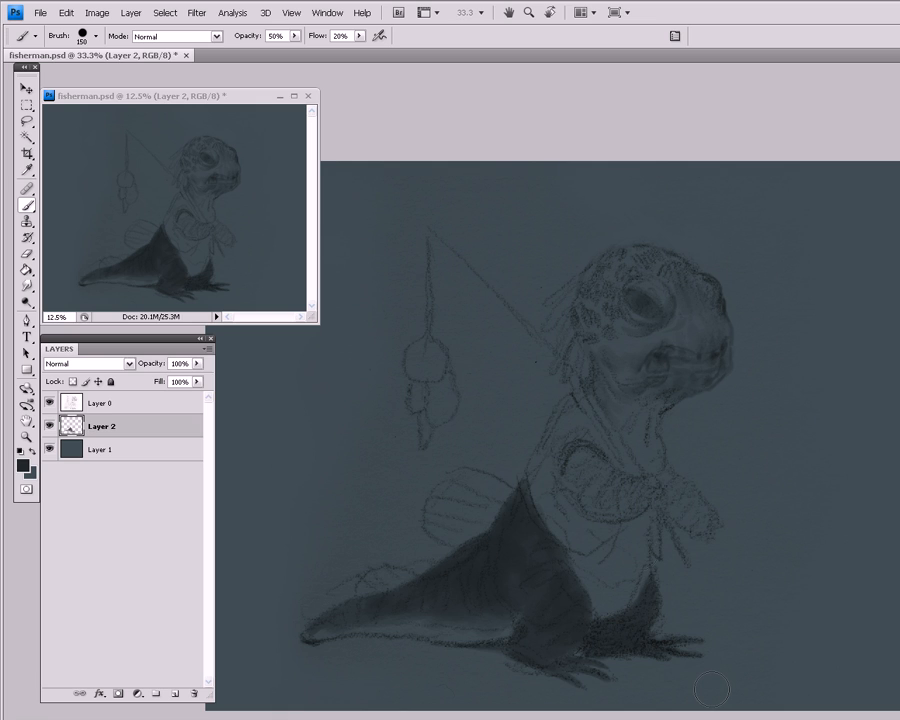
pyautogui.moveTo(625, 622); pyautogui.dragTo(648, 575)
# - Paint both arms in the dark tone and shade the head from the back of the neck across the crown and face
pyautogui.moveTo(579, 452)
pyautogui.mouseDown()
pyautogui.moveTo(572, 490)
pyautogui.moveTo(589, 498)
pyautogui.moveTo(579, 496)
pyautogui.moveTo(595, 466)
pyautogui.moveTo(637, 497)
pyautogui.moveTo(640, 490)
pyautogui.moveTo(634, 501)
pyautogui.moveTo(644, 490)
pyautogui.moveTo(629, 508)
pyautogui.moveTo(609, 505)
pyautogui.moveTo(576, 457)
pyautogui.moveTo(589, 464)
pyautogui.moveTo(566, 467)
pyautogui.moveTo(570, 487)
pyautogui.moveTo(617, 511)
pyautogui.moveTo(635, 505)
pyautogui.moveTo(601, 472)
pyautogui.moveTo(691, 499)
pyautogui.moveTo(662, 491)
pyautogui.moveTo(681, 513)
pyautogui.moveTo(665, 473)
pyautogui.moveTo(684, 498)
pyautogui.moveTo(663, 460)
pyautogui.moveTo(686, 502)
pyautogui.moveTo(671, 508)
pyautogui.moveTo(676, 516)
pyautogui.moveTo(667, 508)
pyautogui.moveTo(703, 512)
pyautogui.moveTo(683, 486)
pyautogui.moveTo(699, 508)
pyautogui.moveTo(679, 514)
pyautogui.moveTo(715, 525)
pyautogui.mouseUp()
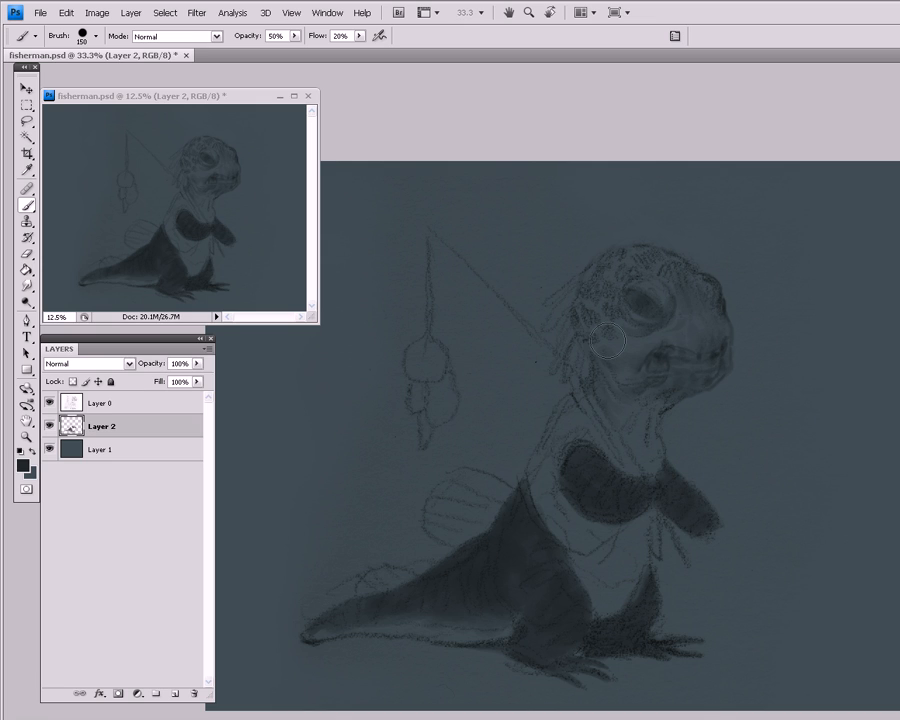
pyautogui.moveTo(590, 384)
pyautogui.mouseDown()
pyautogui.moveTo(594, 396)
pyautogui.moveTo(588, 376)
pyautogui.mouseUp()
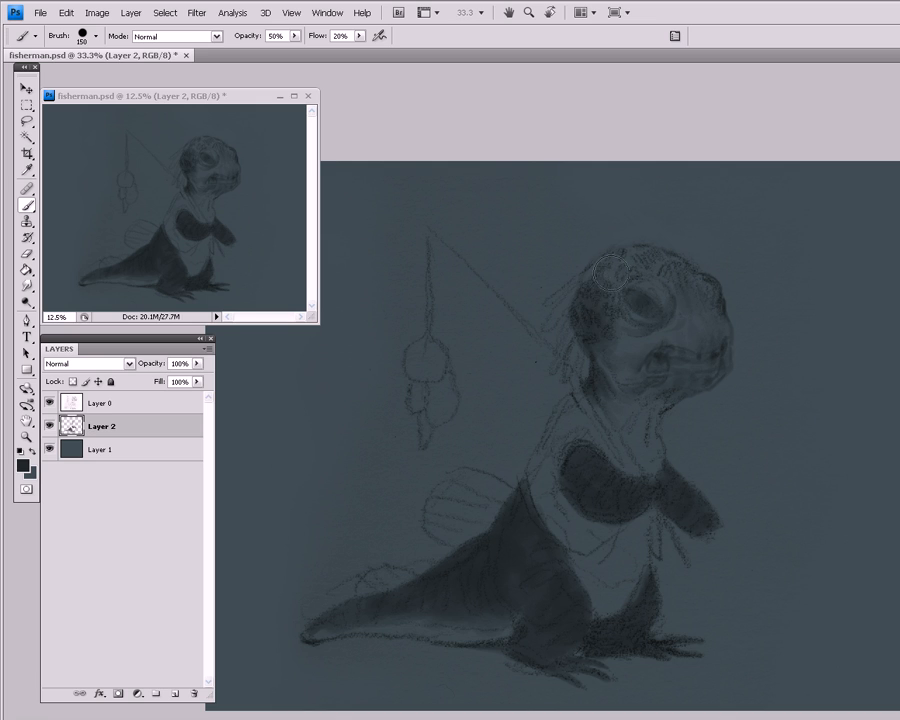
pyautogui.moveTo(610, 289)
pyautogui.mouseDown()
pyautogui.moveTo(637, 246)
pyautogui.moveTo(606, 268)
pyautogui.mouseUp()
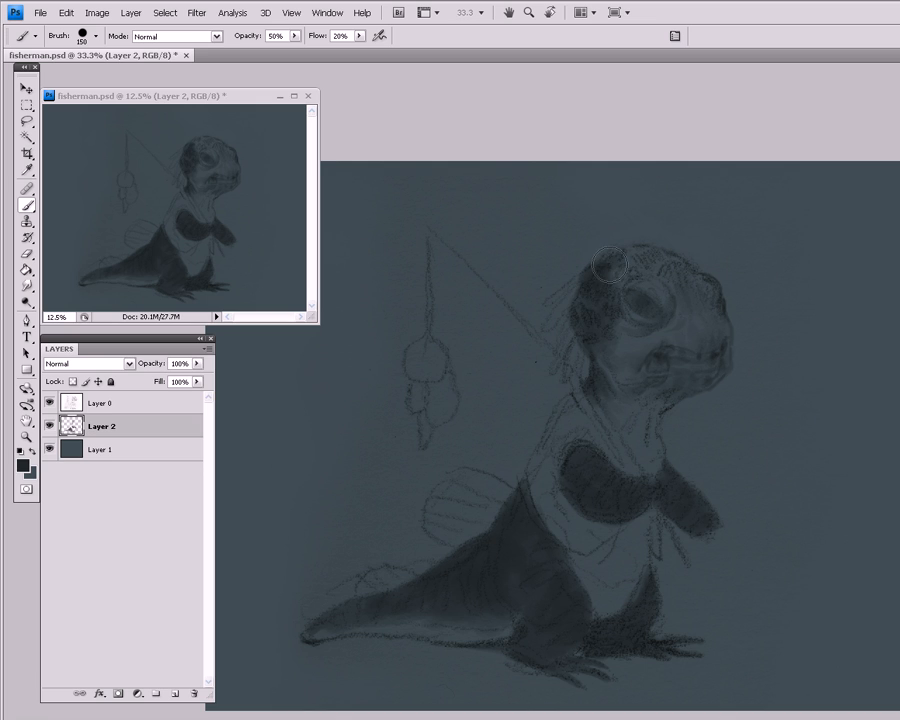
pyautogui.moveTo(613, 262)
pyautogui.mouseDown()
pyautogui.moveTo(653, 262)
pyautogui.moveTo(658, 270)
pyautogui.moveTo(653, 258)
pyautogui.moveTo(664, 259)
pyautogui.moveTo(681, 266)
pyautogui.moveTo(658, 258)
pyautogui.moveTo(679, 265)
pyautogui.moveTo(686, 293)
pyautogui.moveTo(679, 269)
pyautogui.moveTo(691, 293)
pyautogui.moveTo(708, 290)
pyautogui.moveTo(668, 255)
pyautogui.moveTo(710, 283)
pyautogui.moveTo(699, 276)
pyautogui.moveTo(713, 287)
pyautogui.moveTo(700, 286)
pyautogui.moveTo(711, 289)
pyautogui.moveTo(710, 311)
pyautogui.moveTo(689, 286)
pyautogui.moveTo(699, 312)
pyautogui.moveTo(654, 270)
pyautogui.moveTo(655, 283)
pyautogui.moveTo(639, 286)
pyautogui.moveTo(664, 287)
pyautogui.moveTo(639, 286)
pyautogui.moveTo(671, 306)
pyautogui.moveTo(676, 283)
pyautogui.moveTo(690, 318)
pyautogui.mouseUp()
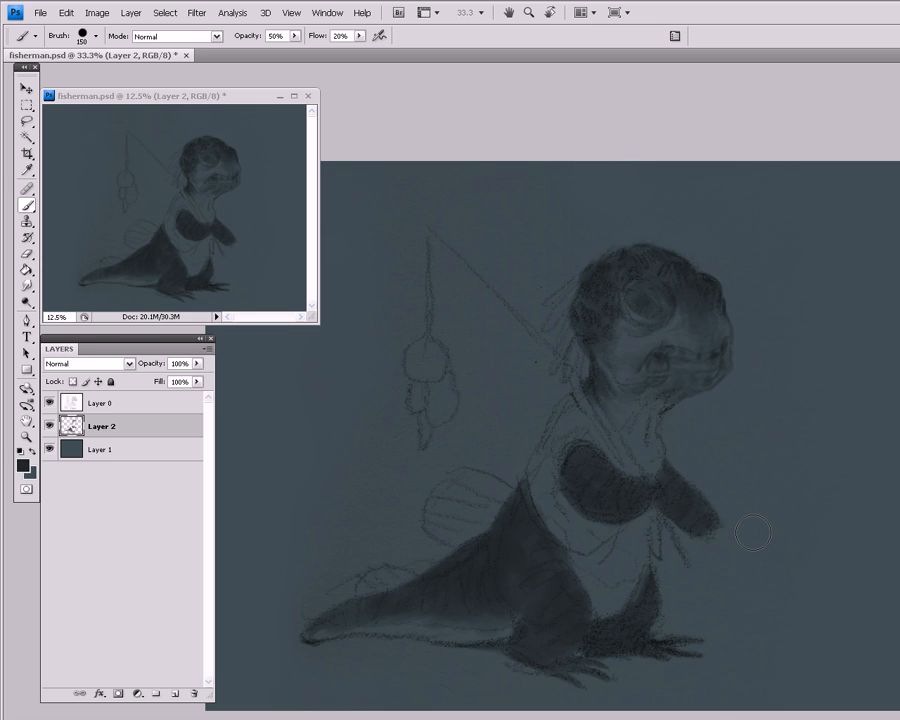
# - Shade the creature's garment and belly with soft dark strokes around the hem, shoulder, collar and front
pyautogui.moveTo(556, 548)
pyautogui.mouseDown()
pyautogui.moveTo(569, 571)
pyautogui.moveTo(594, 560)
pyautogui.moveTo(557, 549)
pyautogui.moveTo(604, 567)
pyautogui.mouseUp()
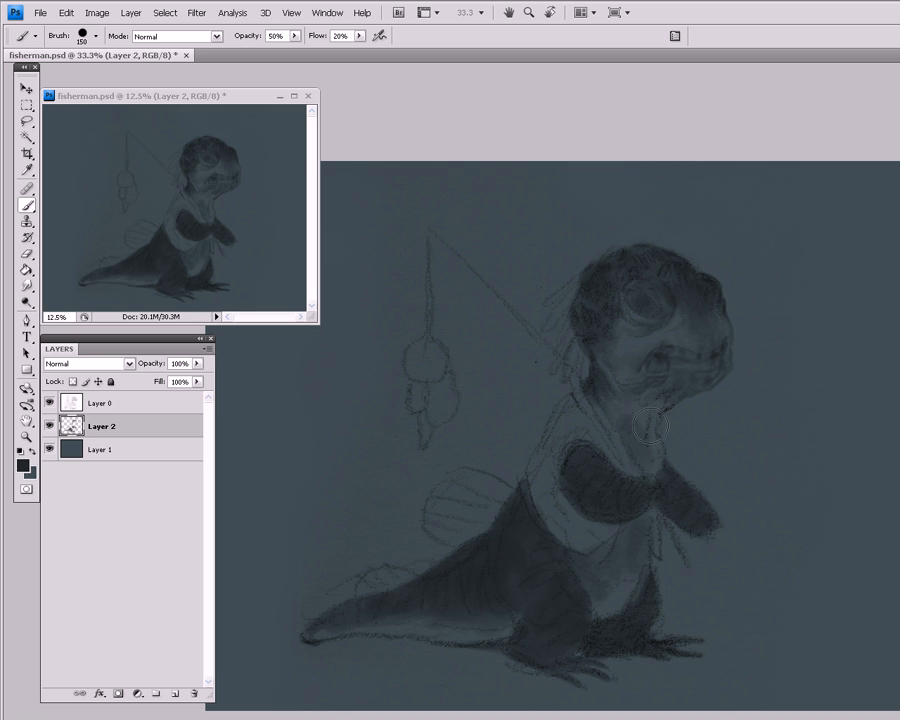
pyautogui.moveTo(535, 480)
pyautogui.mouseDown()
pyautogui.moveTo(553, 514)
pyautogui.moveTo(577, 519)
pyautogui.mouseUp()
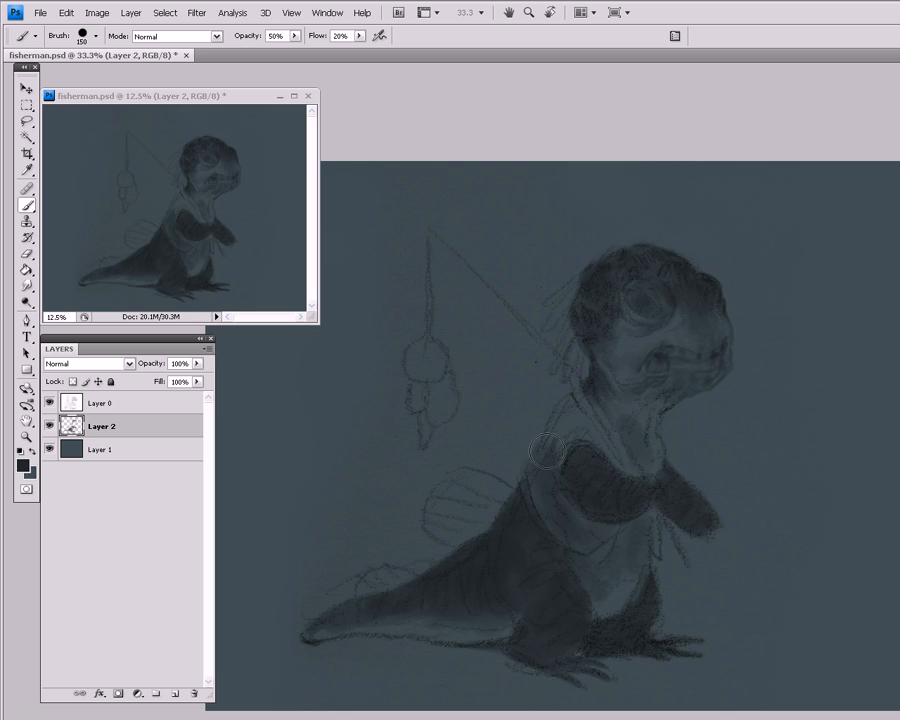
pyautogui.moveTo(556, 443)
pyautogui.mouseDown()
pyautogui.moveTo(576, 410)
pyautogui.moveTo(606, 460)
pyautogui.mouseUp()
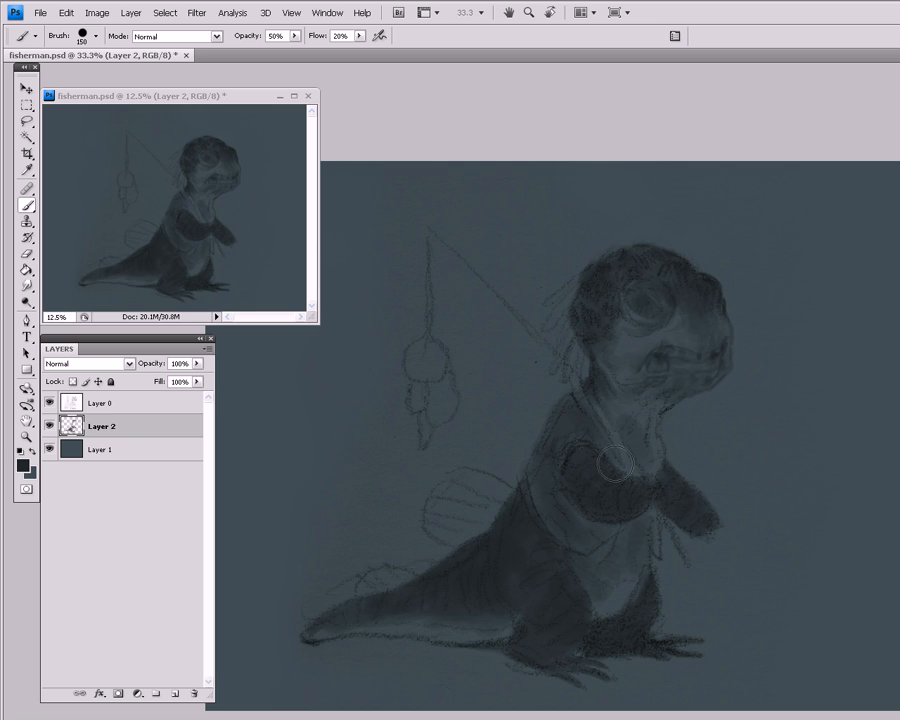
pyautogui.moveTo(655, 438)
pyautogui.mouseDown()
pyautogui.moveTo(662, 470)
pyautogui.moveTo(648, 692)
pyautogui.mouseUp()
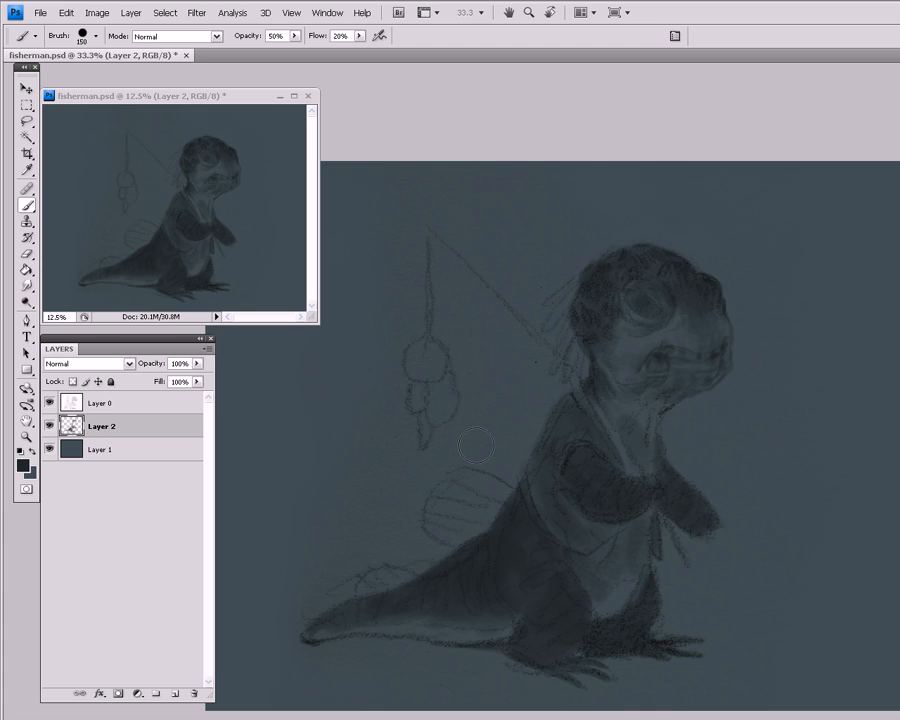
# - Shade the large fin on the creature's back and the small fin on its tail
pyautogui.moveTo(432, 507); pyautogui.dragTo(458, 482)
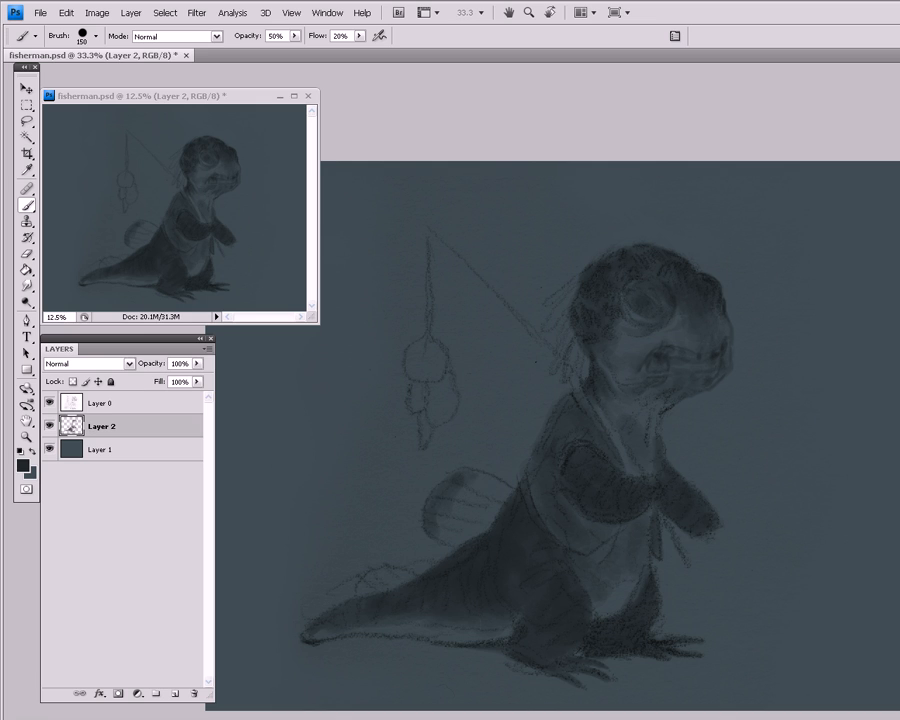
pyautogui.moveTo(463, 483); pyautogui.dragTo(447, 507)
pyautogui.moveTo(441, 584)
pyautogui.mouseDown()
pyautogui.moveTo(370, 580)
pyautogui.moveTo(360, 591)
pyautogui.moveTo(388, 575)
pyautogui.mouseUp()
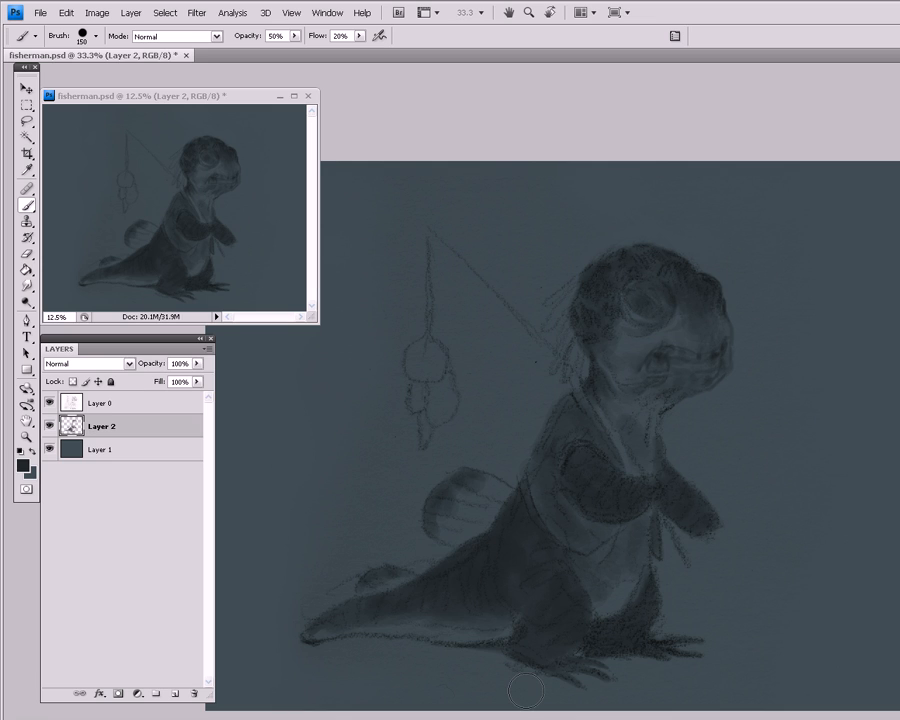
# - Paint the catch hanging from the fishing line, making its lower pieces darker than the round top
pyautogui.moveTo(417, 352)
pyautogui.mouseDown()
pyautogui.moveTo(430, 431)
pyautogui.moveTo(418, 381)
pyautogui.moveTo(419, 408)
pyautogui.moveTo(442, 379)
pyautogui.moveTo(434, 414)
pyautogui.mouseUp()
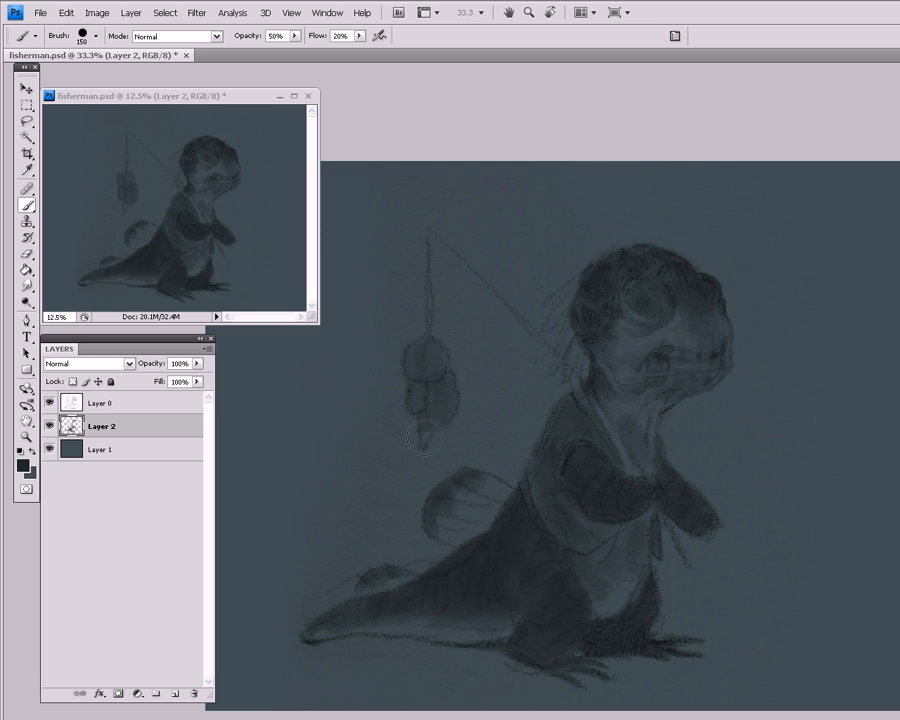
pyautogui.moveTo(421, 411); pyautogui.dragTo(425, 437)
pyautogui.moveTo(438, 411)
pyautogui.mouseDown()
pyautogui.moveTo(452, 382)
pyautogui.moveTo(449, 414)
pyautogui.mouseUp()
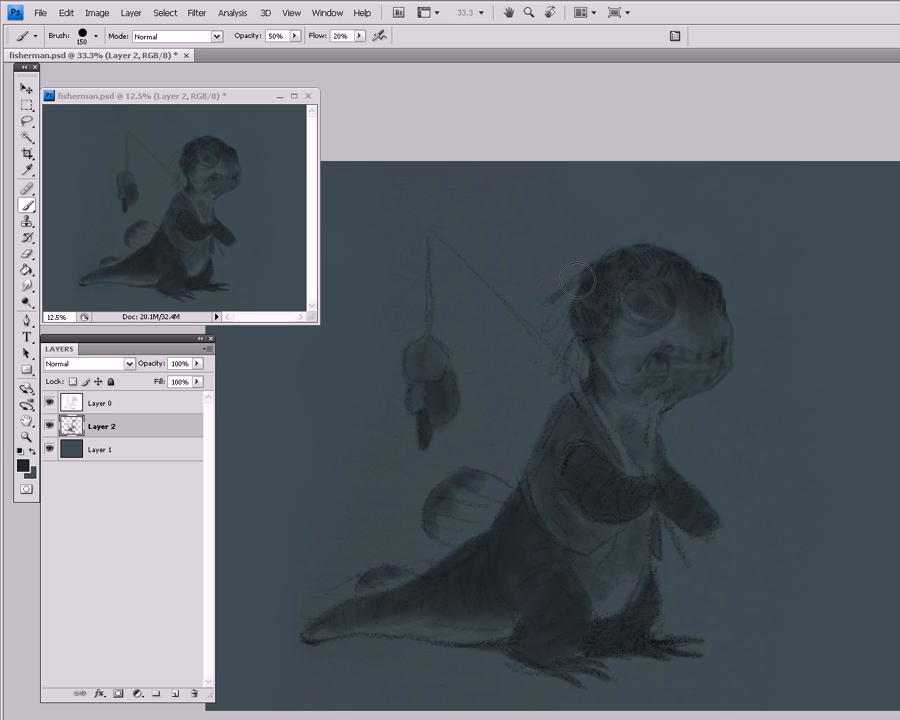
# - Darken the spiky frills behind the creature's head and the garment around the near arm
pyautogui.moveTo(552, 323)
pyautogui.mouseDown()
pyautogui.moveTo(565, 304)
pyautogui.moveTo(548, 333)
pyautogui.moveTo(563, 322)
pyautogui.moveTo(557, 364)
pyautogui.moveTo(573, 335)
pyautogui.moveTo(581, 387)
pyautogui.moveTo(594, 375)
pyautogui.moveTo(588, 352)
pyautogui.moveTo(585, 374)
pyautogui.mouseUp()
pyautogui.moveTo(578, 445); pyautogui.dragTo(582, 520)
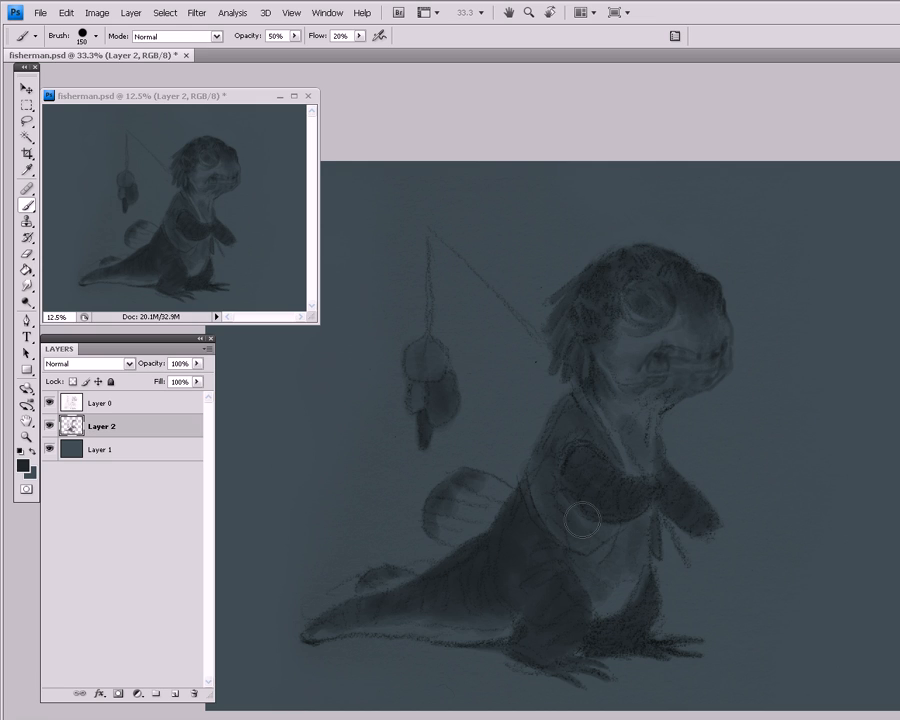
# - Reduce the brush size to 90 and darken the creature's eye
pyautogui.press('[')
pyautogui.press('[')
pyautogui.press('[')
pyautogui.moveTo(632, 293); pyautogui.dragTo(657, 315)
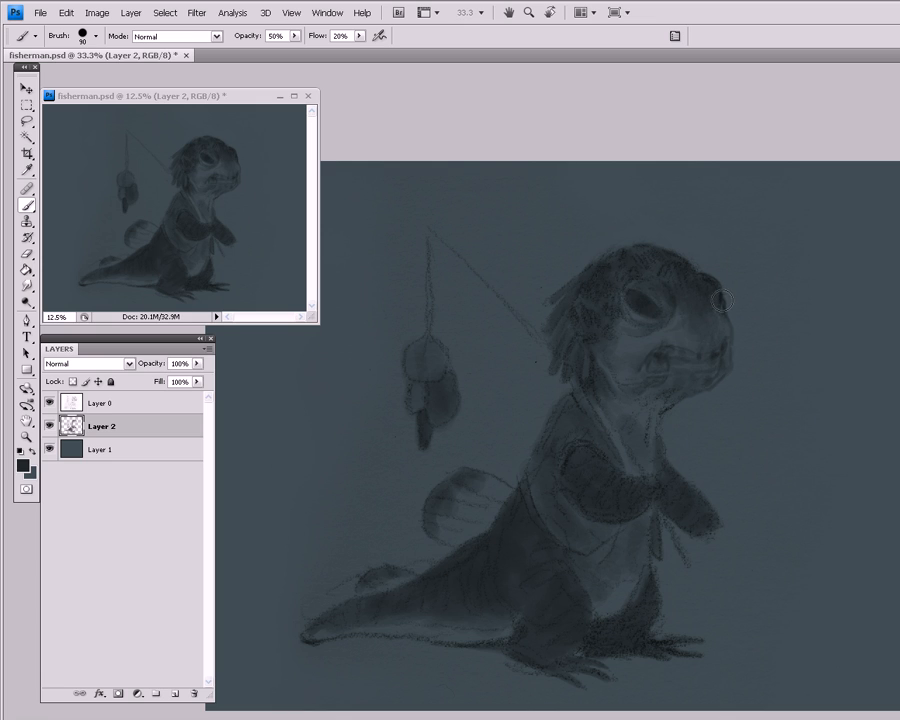
# - Darken the area around the creature's eye and paint the full length of the fishing rod in the dark tone
pyautogui.moveTo(654, 301)
pyautogui.mouseDown()
pyautogui.moveTo(655, 311)
pyautogui.moveTo(630, 291)
pyautogui.mouseUp()
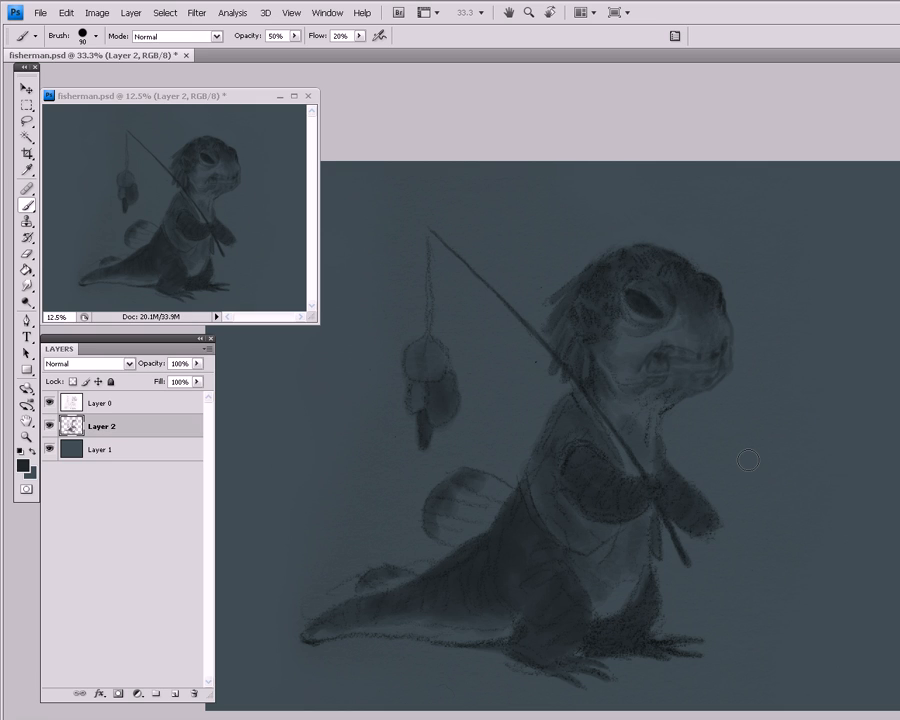
# - Add a new layer directly above the base tones and set the foreground color to the grey-blue #637278 for the brush
pyautogui.click(175, 697)
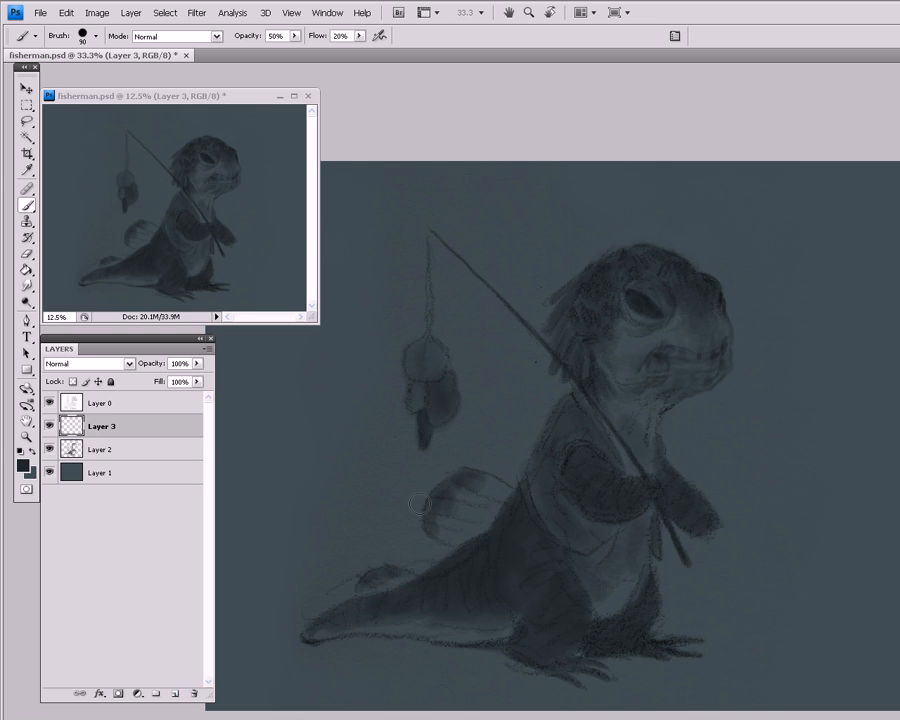
pyautogui.click(22, 464)
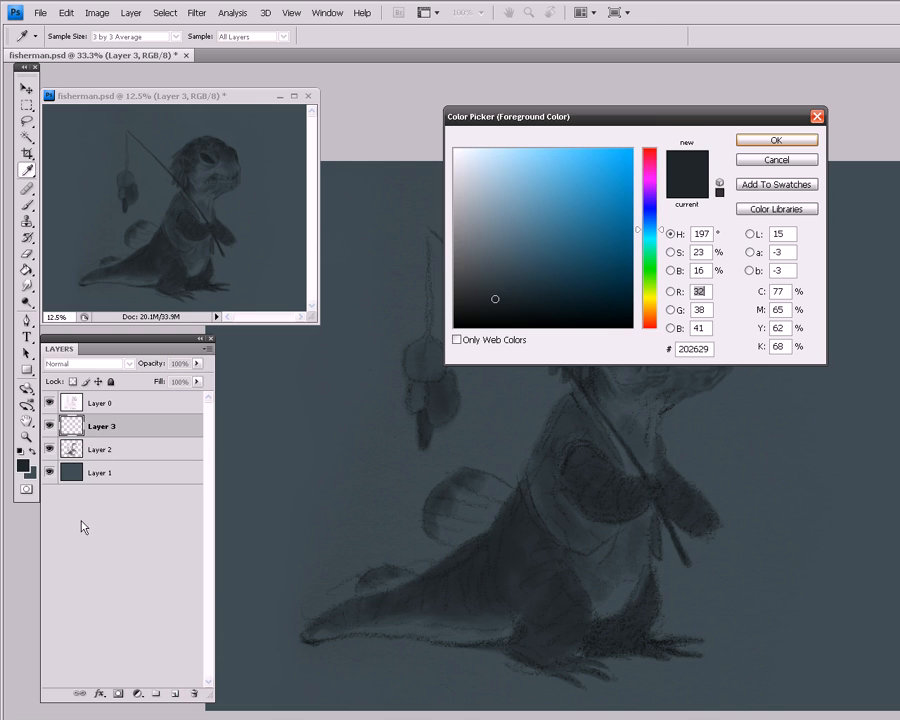
pyautogui.moveTo(649, 128); pyautogui.dragTo(606, 130)
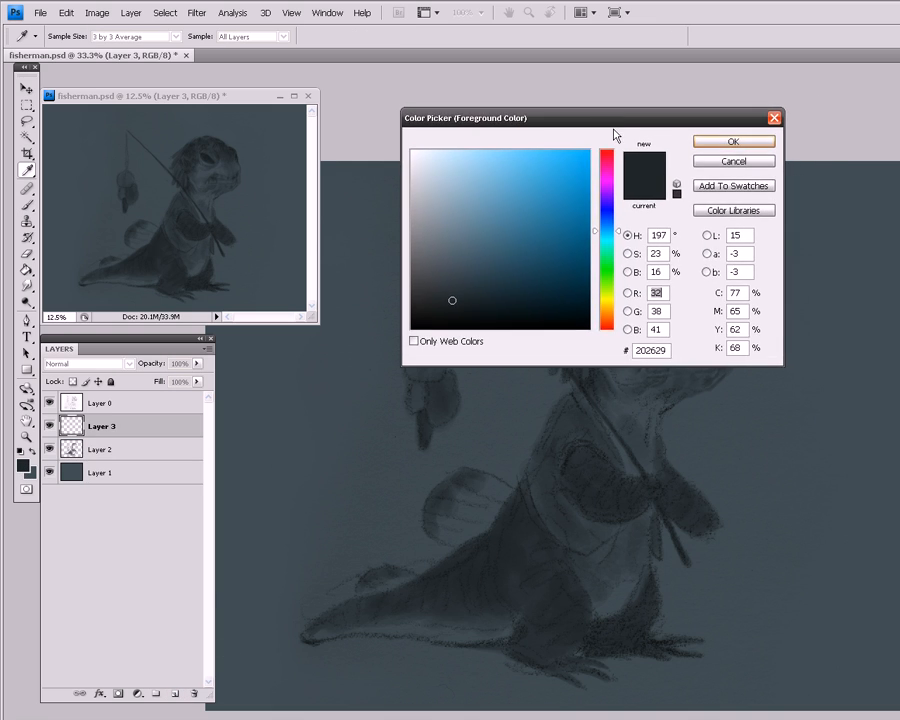
pyautogui.click(499, 387)
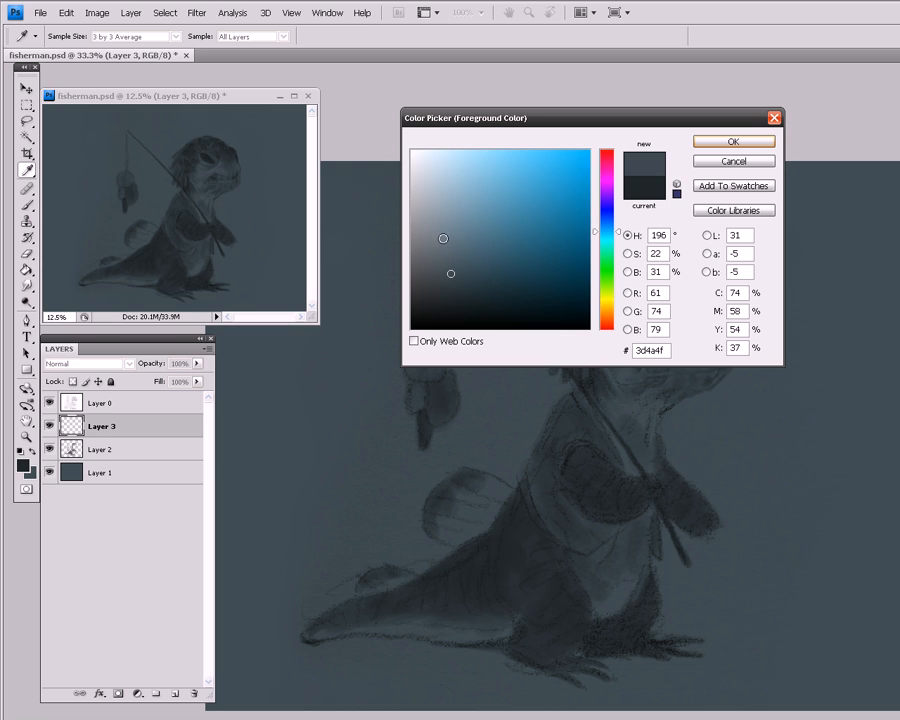
pyautogui.moveTo(443, 239); pyautogui.dragTo(442, 245)
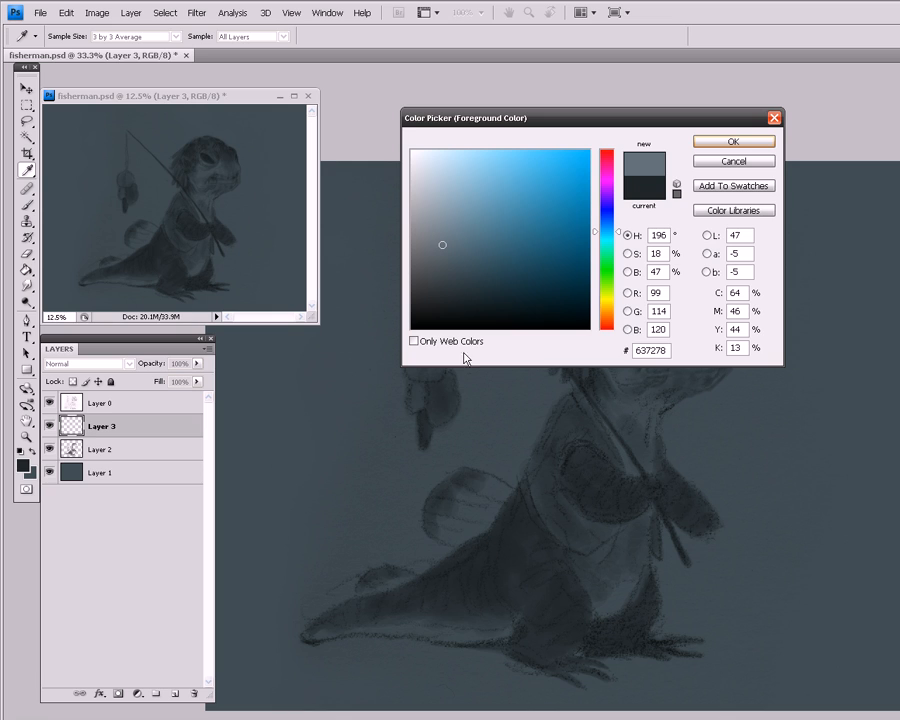
pyautogui.click(733, 142)
pyautogui.press('b')
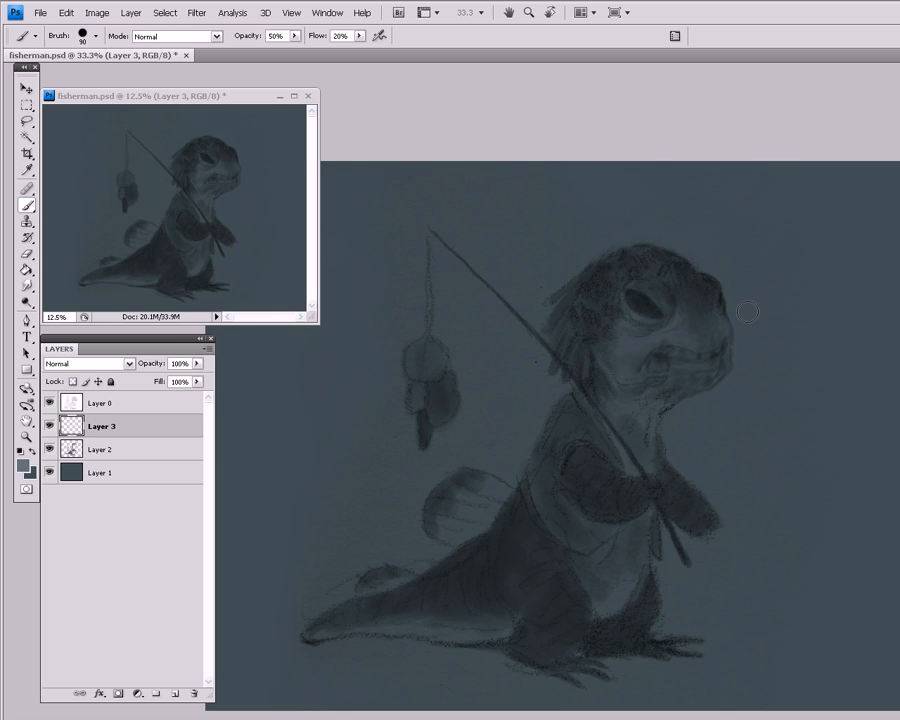
# - Paint light grey-blue stripes between the ribs of the large back fin and the small tail fin
pyautogui.moveTo(447, 524)
pyautogui.mouseDown()
pyautogui.moveTo(500, 524)
pyautogui.moveTo(437, 525)
pyautogui.moveTo(490, 520)
pyautogui.mouseUp()
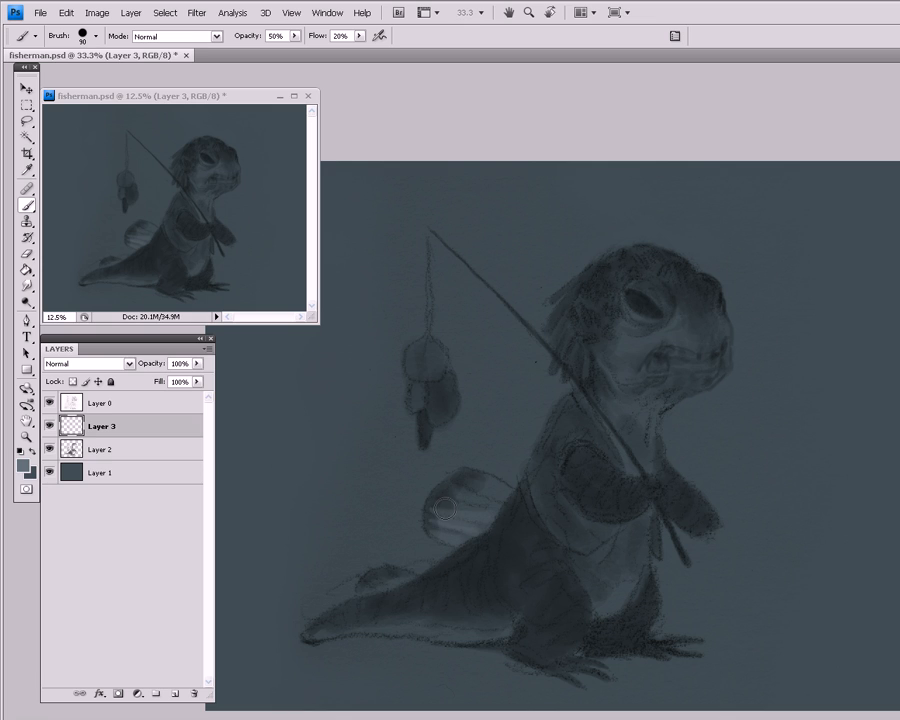
pyautogui.moveTo(459, 496)
pyautogui.mouseDown()
pyautogui.moveTo(485, 482)
pyautogui.moveTo(475, 476)
pyautogui.moveTo(488, 484)
pyautogui.mouseUp()
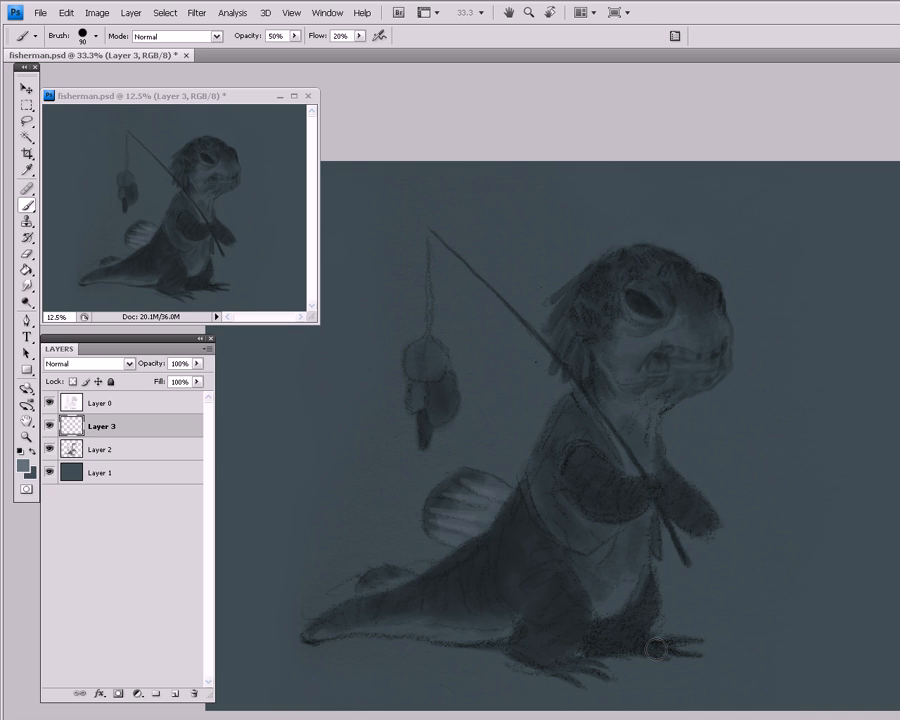
pyautogui.moveTo(395, 573)
pyautogui.mouseDown()
pyautogui.moveTo(406, 577)
pyautogui.moveTo(385, 578)
pyautogui.moveTo(396, 586)
pyautogui.mouseUp()
pyautogui.moveTo(364, 578)
pyautogui.mouseDown()
pyautogui.moveTo(358, 591)
pyautogui.moveTo(363, 585)
pyautogui.mouseUp()
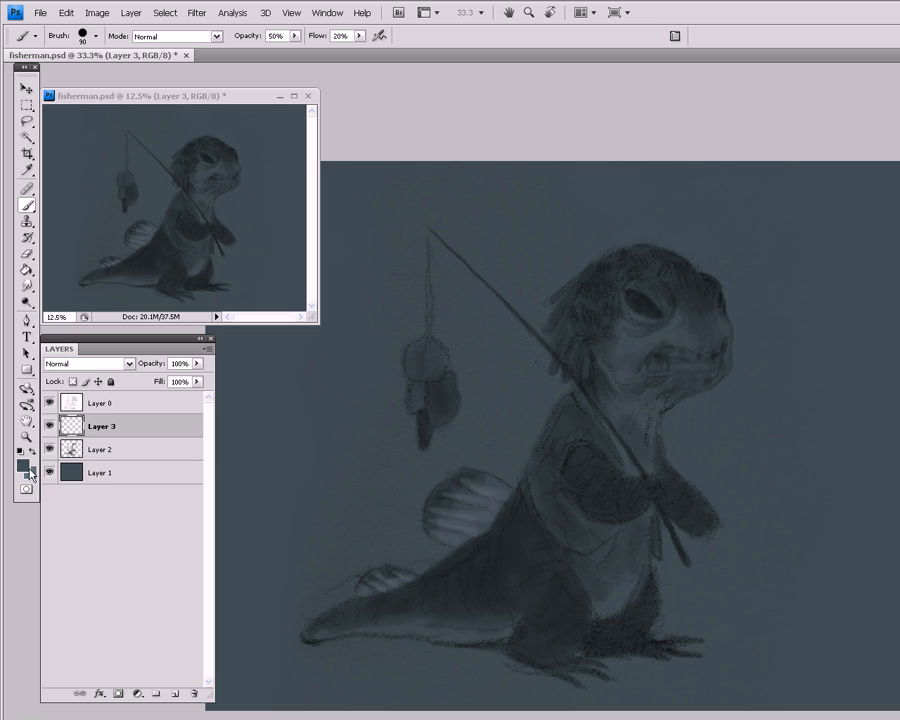
# - Set the brush's foreground color to the near-black #070809
pyautogui.click(27, 468)
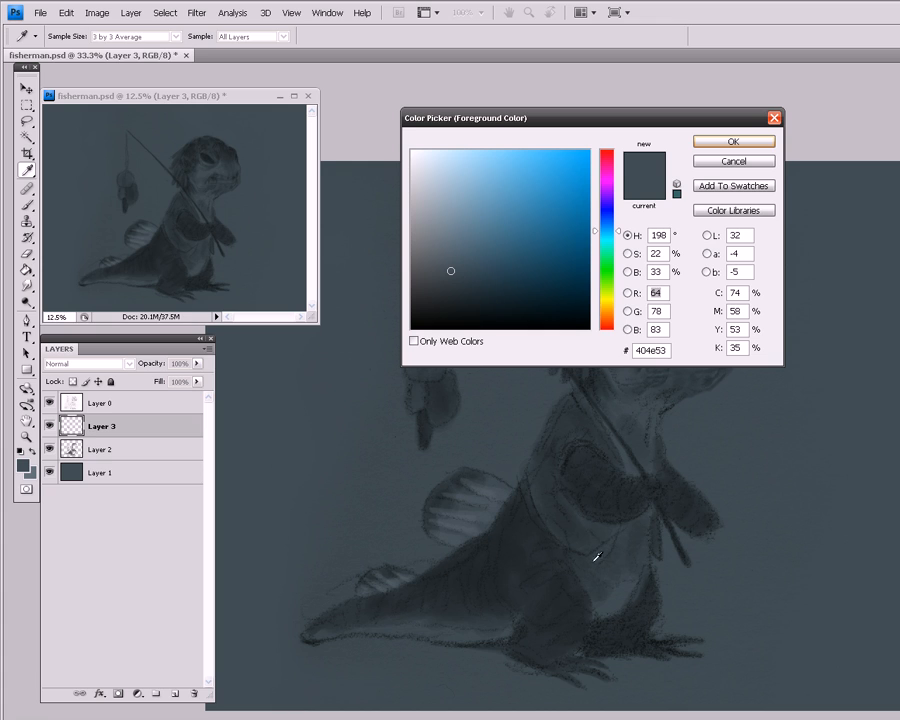
pyautogui.click(612, 598)
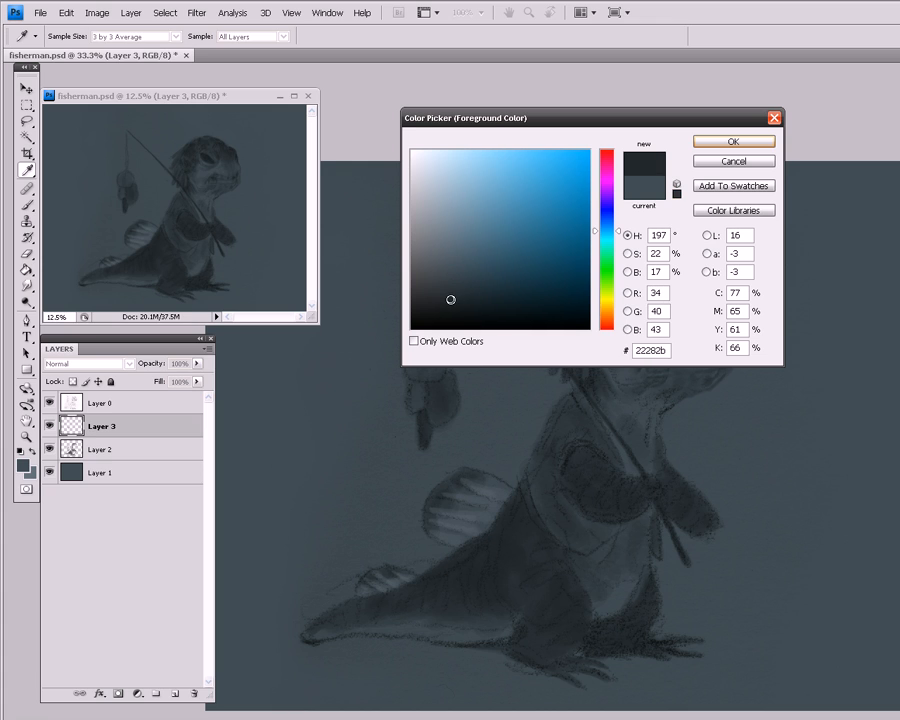
pyautogui.click(453, 318)
pyautogui.click(451, 320)
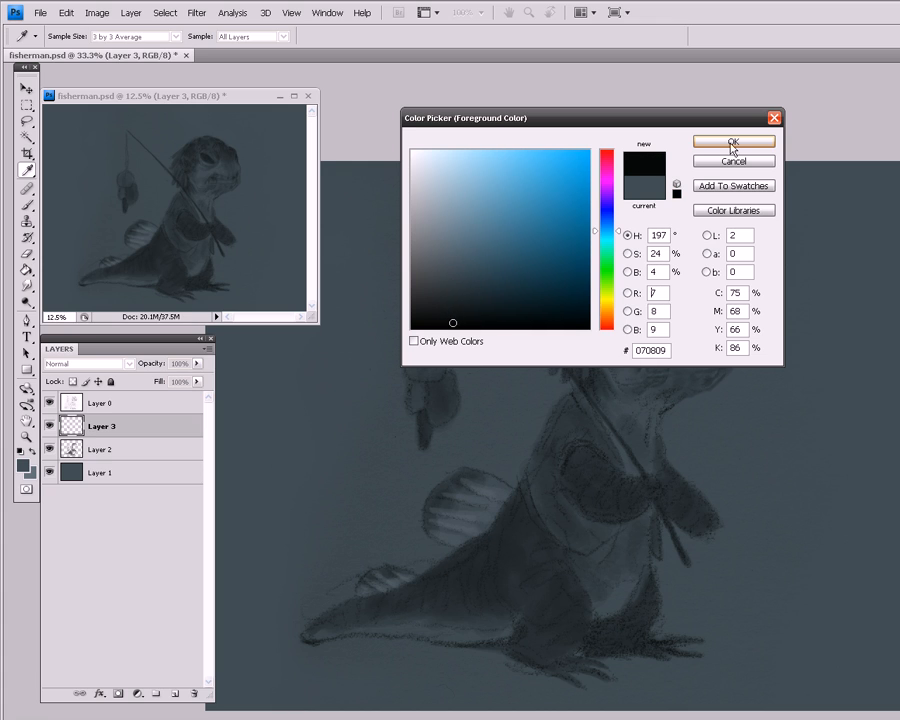
pyautogui.click(732, 141)
pyautogui.press('b')
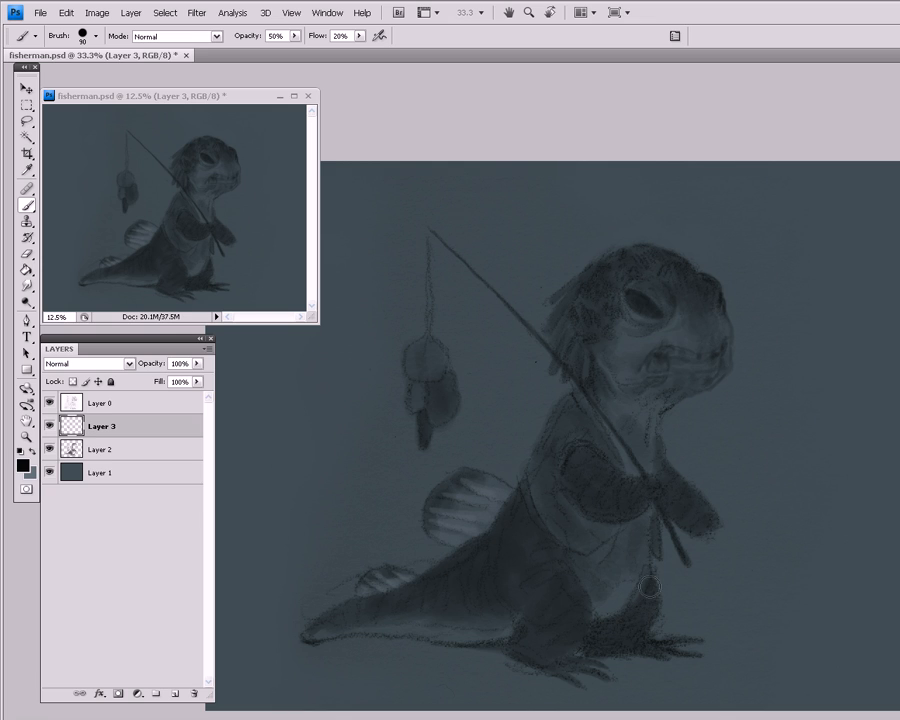
# - Undo the heavy stroke, lower the brush opacity to 30%, and shade the far leg, belly and garment folds near-black
pyautogui.moveTo(650, 586)
pyautogui.mouseDown()
pyautogui.moveTo(637, 597)
pyautogui.moveTo(651, 578)
pyautogui.mouseUp()
pyautogui.keyDown('alt'); pyautogui.click(653, 590); pyautogui.keyUp('alt')
pyautogui.press('x')
pyautogui.moveTo(652, 581)
pyautogui.mouseDown()
pyautogui.moveTo(654, 615)
pyautogui.moveTo(643, 600)
pyautogui.moveTo(650, 582)
pyautogui.moveTo(622, 633)
pyautogui.moveTo(642, 601)
pyautogui.moveTo(595, 628)
pyautogui.moveTo(606, 628)
pyautogui.moveTo(595, 638)
pyautogui.moveTo(620, 623)
pyautogui.moveTo(607, 637)
pyautogui.moveTo(659, 631)
pyautogui.moveTo(664, 597)
pyautogui.moveTo(649, 607)
pyautogui.moveTo(662, 577)
pyautogui.moveTo(614, 592)
pyautogui.mouseUp()
pyautogui.hotkey('ctrl', 'z')
pyautogui.press('3')
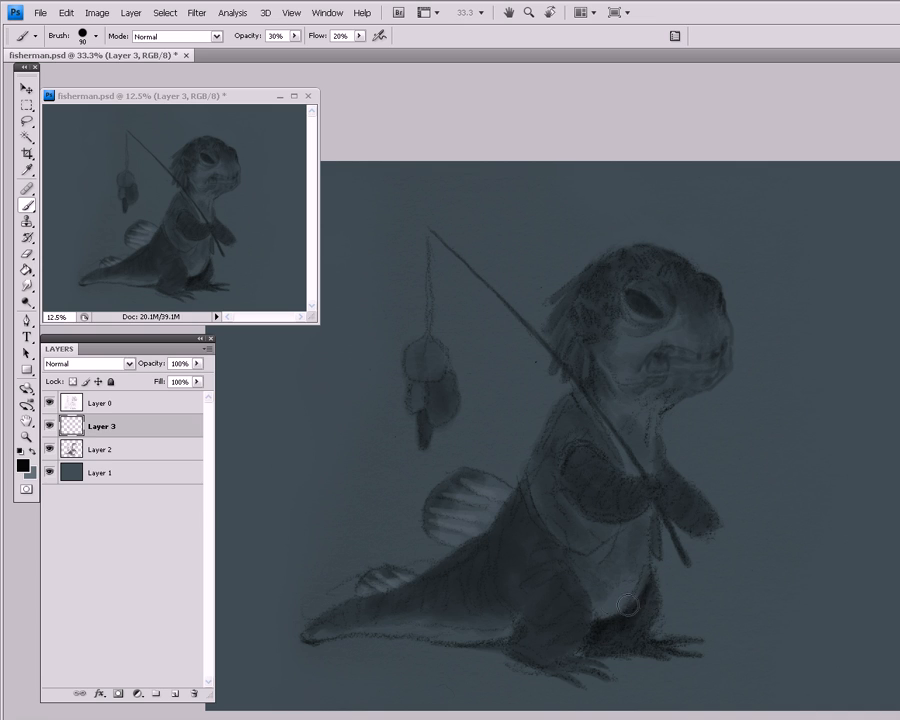
pyautogui.moveTo(649, 579)
pyautogui.mouseDown()
pyautogui.moveTo(622, 610)
pyautogui.moveTo(596, 607)
pyautogui.mouseUp()
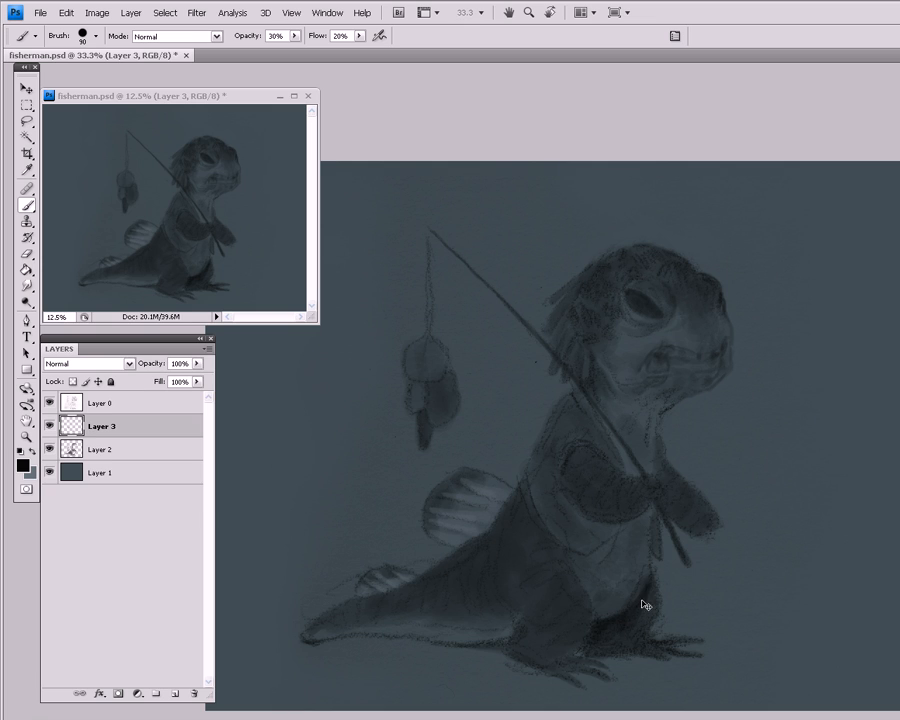
pyautogui.moveTo(555, 473)
pyautogui.mouseDown()
pyautogui.moveTo(573, 507)
pyautogui.moveTo(569, 495)
pyautogui.moveTo(593, 522)
pyautogui.moveTo(616, 530)
pyautogui.mouseUp()
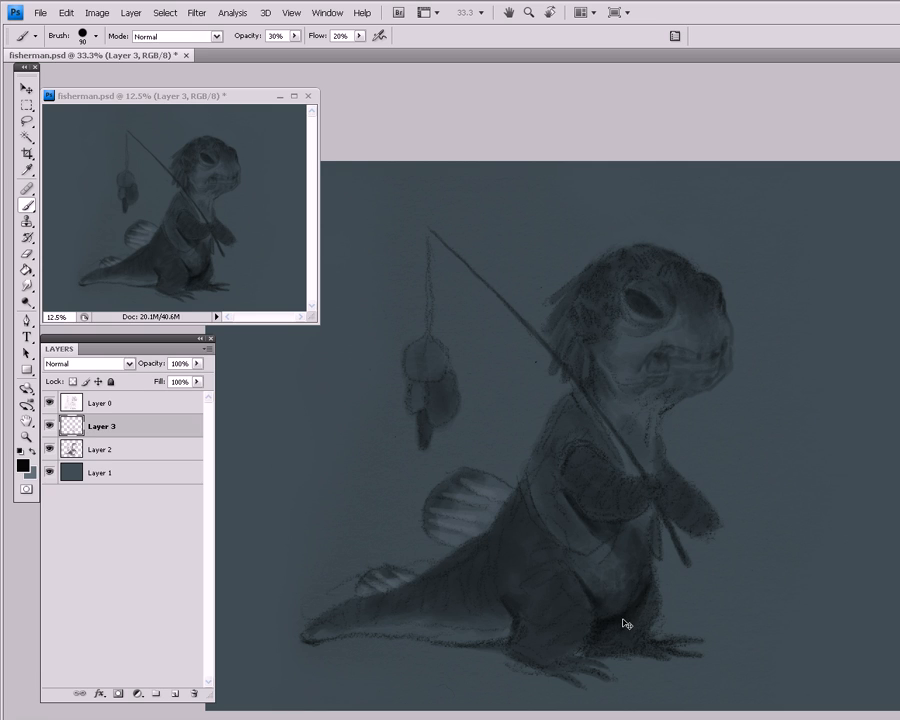
# - Brush dark shading onto the garment's collar and shoulder below the neck and along the chest beside the near arm
pyautogui.press('e')
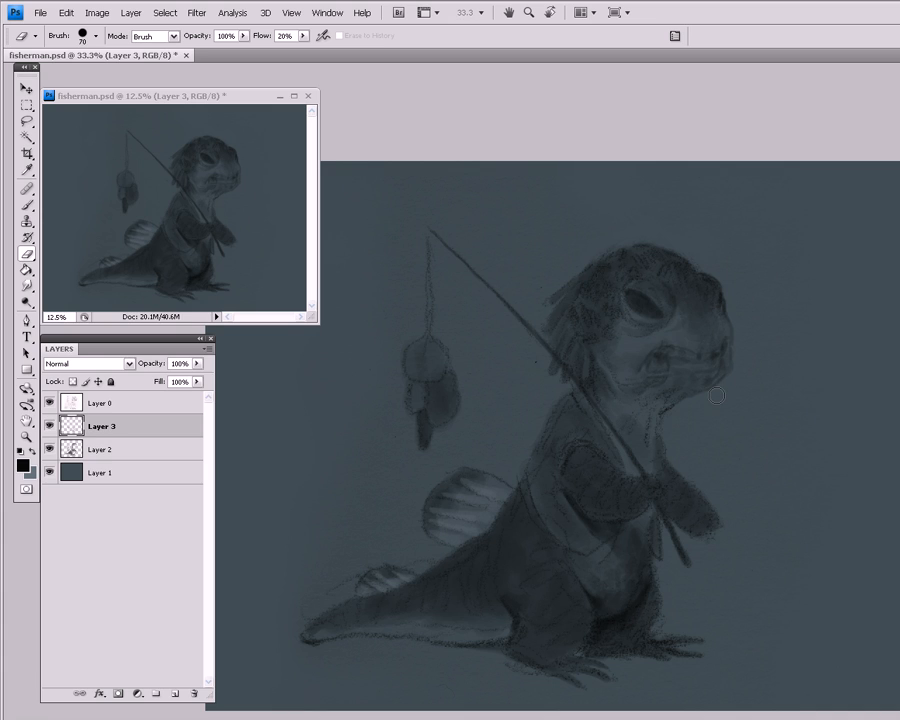
pyautogui.press('b')
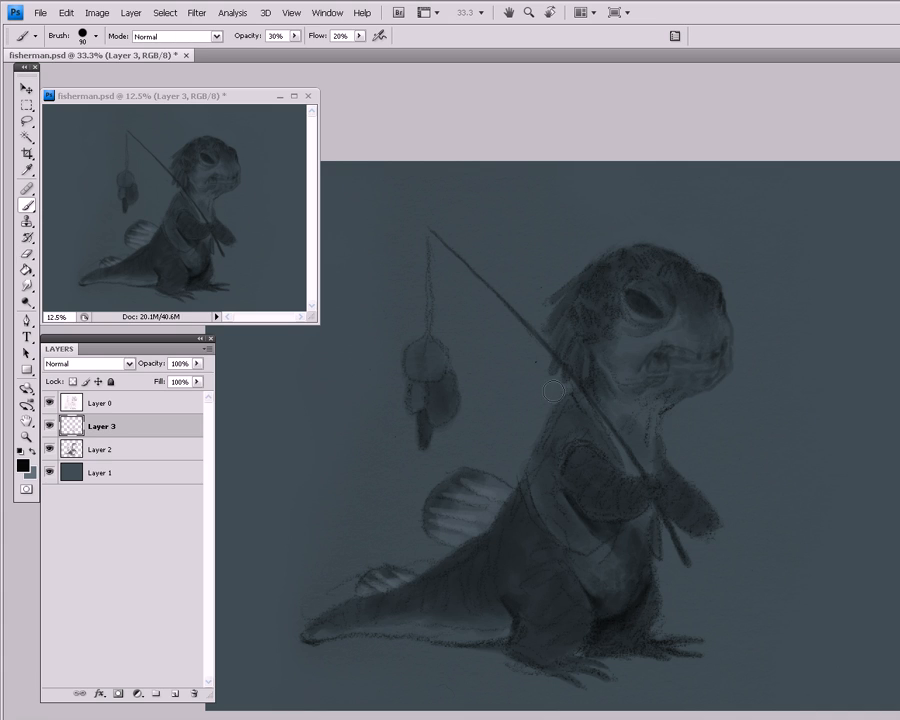
pyautogui.moveTo(604, 427); pyautogui.dragTo(573, 409)
pyautogui.moveTo(555, 415); pyautogui.dragTo(590, 392)
pyautogui.moveTo(634, 478); pyautogui.dragTo(645, 520)
# - Darken the creature's mouth line along the jaw and add a shadow beneath the eye
pyautogui.moveTo(653, 361); pyautogui.dragTo(691, 357)
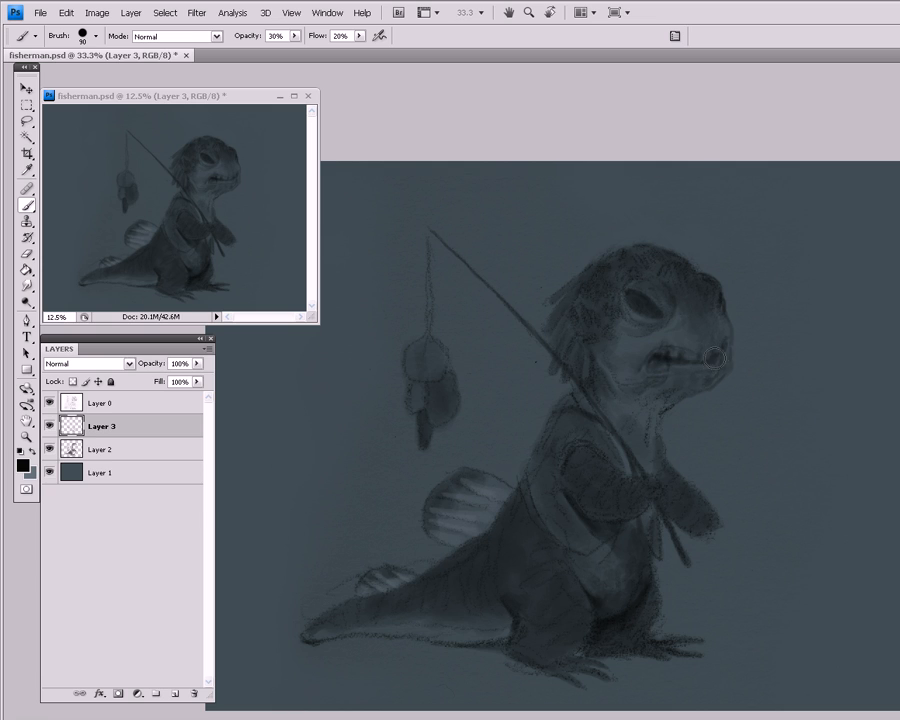
pyautogui.moveTo(714, 360)
pyautogui.mouseDown()
pyautogui.moveTo(660, 362)
pyautogui.moveTo(688, 358)
pyautogui.mouseUp()
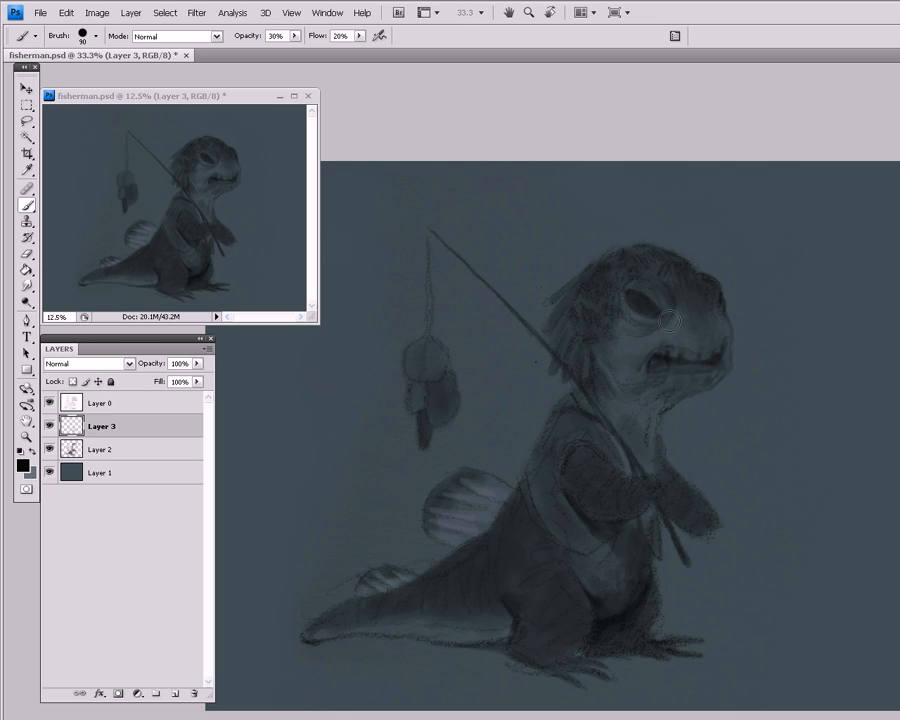
pyautogui.moveTo(669, 320)
pyautogui.mouseDown()
pyautogui.moveTo(678, 314)
pyautogui.moveTo(657, 326)
pyautogui.moveTo(660, 319)
pyautogui.mouseUp()
# - Soften the shadow beneath the eye with the Eraser at 40% opacity and size 100, and swap the foreground and background colors
pyautogui.press('e')
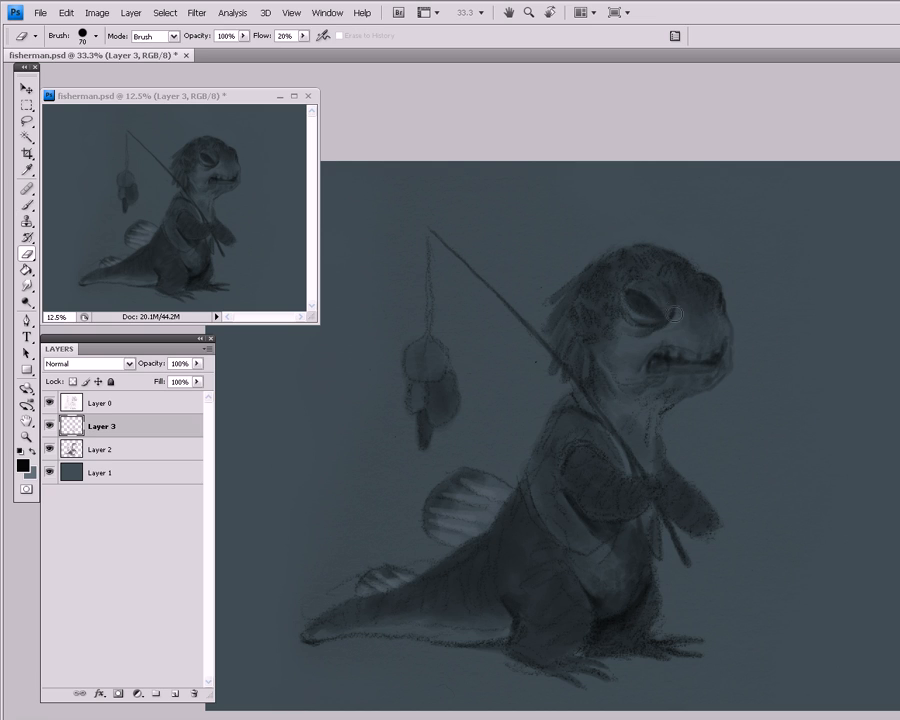
pyautogui.press('4')
pyautogui.press(']')
pyautogui.press(']')
pyautogui.press('x')
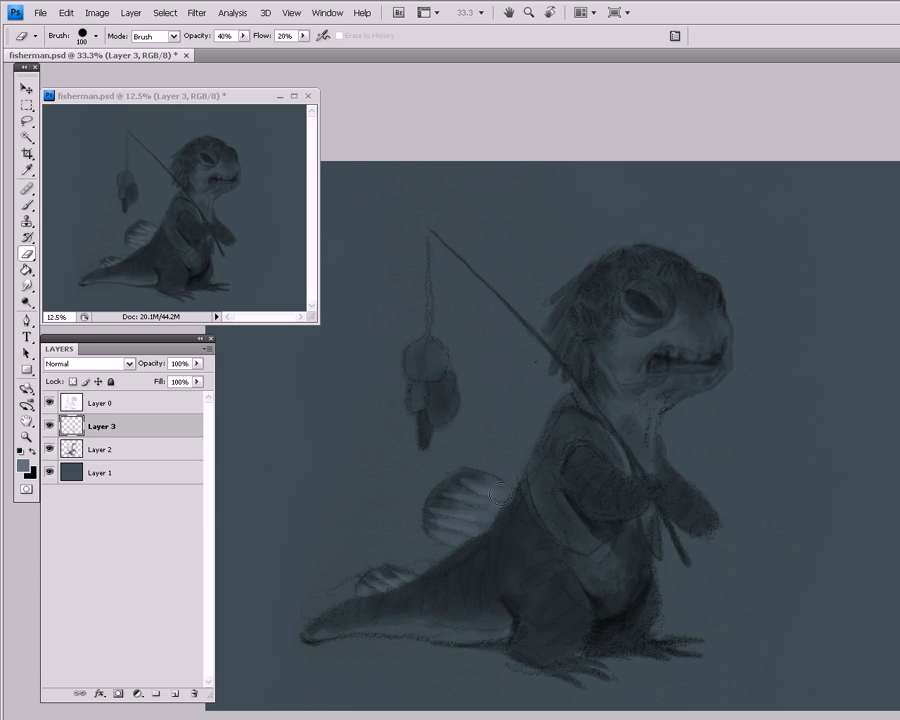